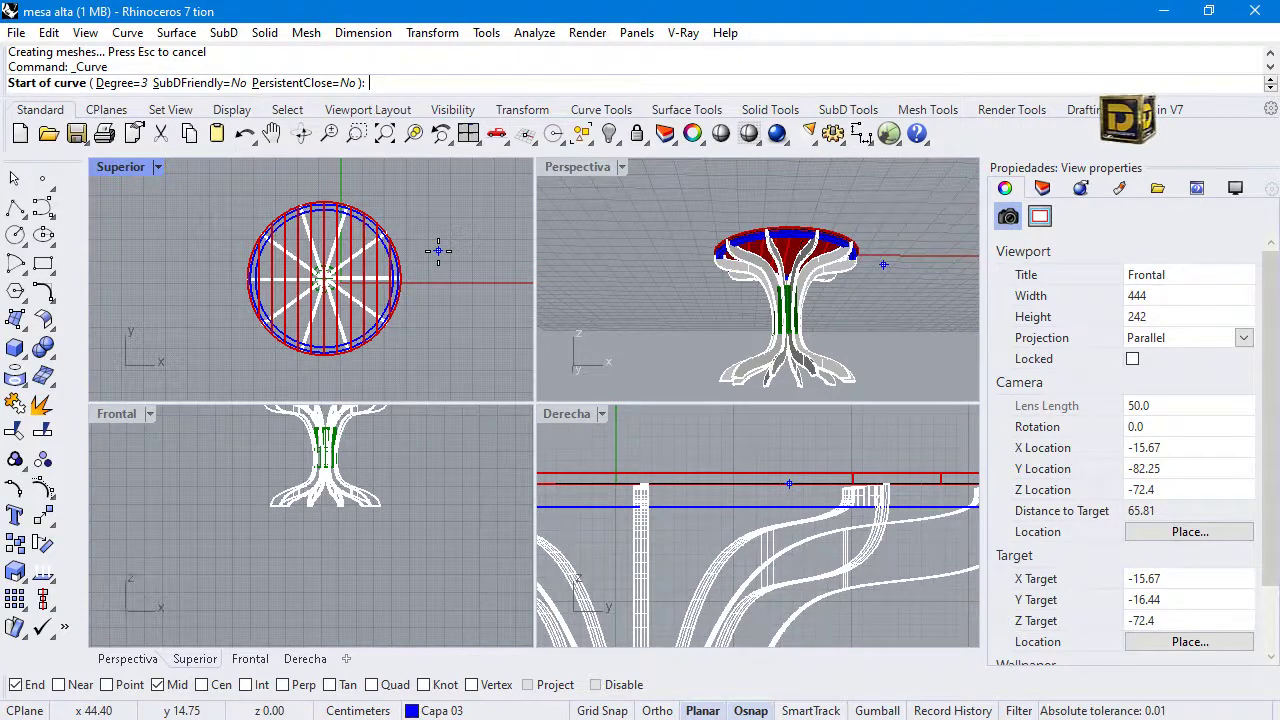
- Draw an open S-shaped degree 3 curve with four control points beside the round table in the Superior viewport
scroll(252, 277, down, 3)
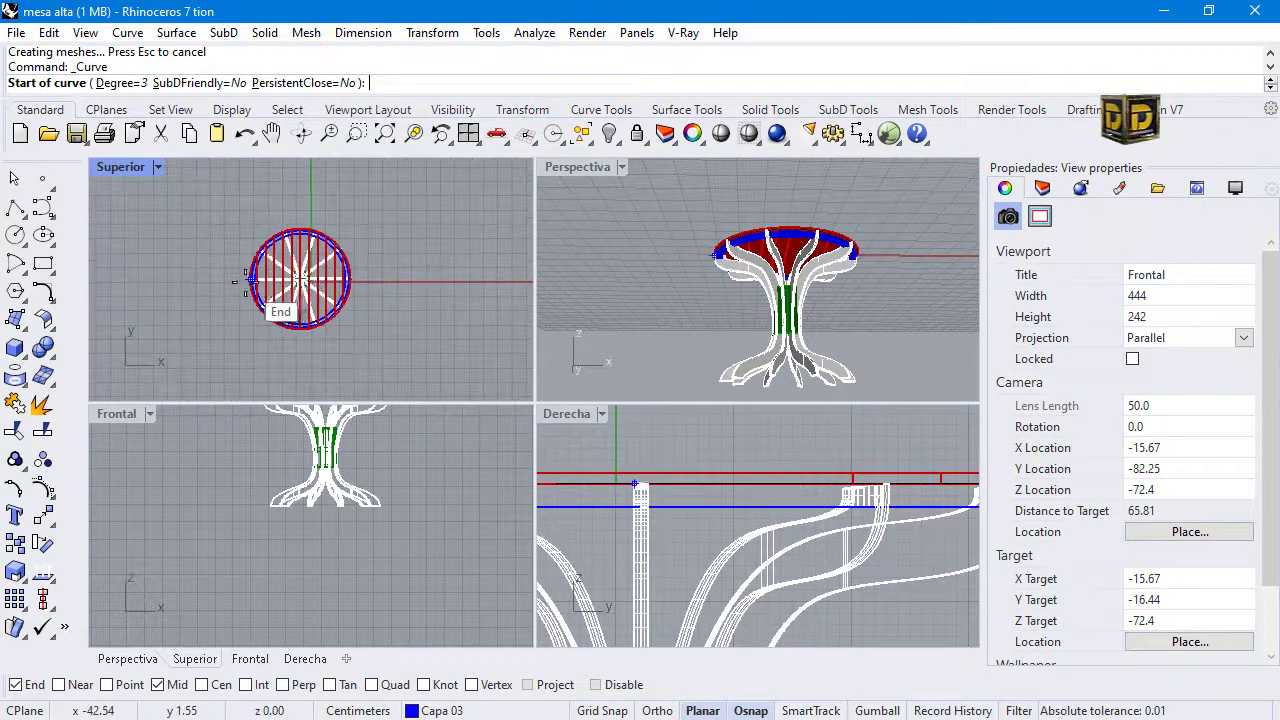
click(366, 324)
click(428, 292)
click(401, 228)
click(446, 205)
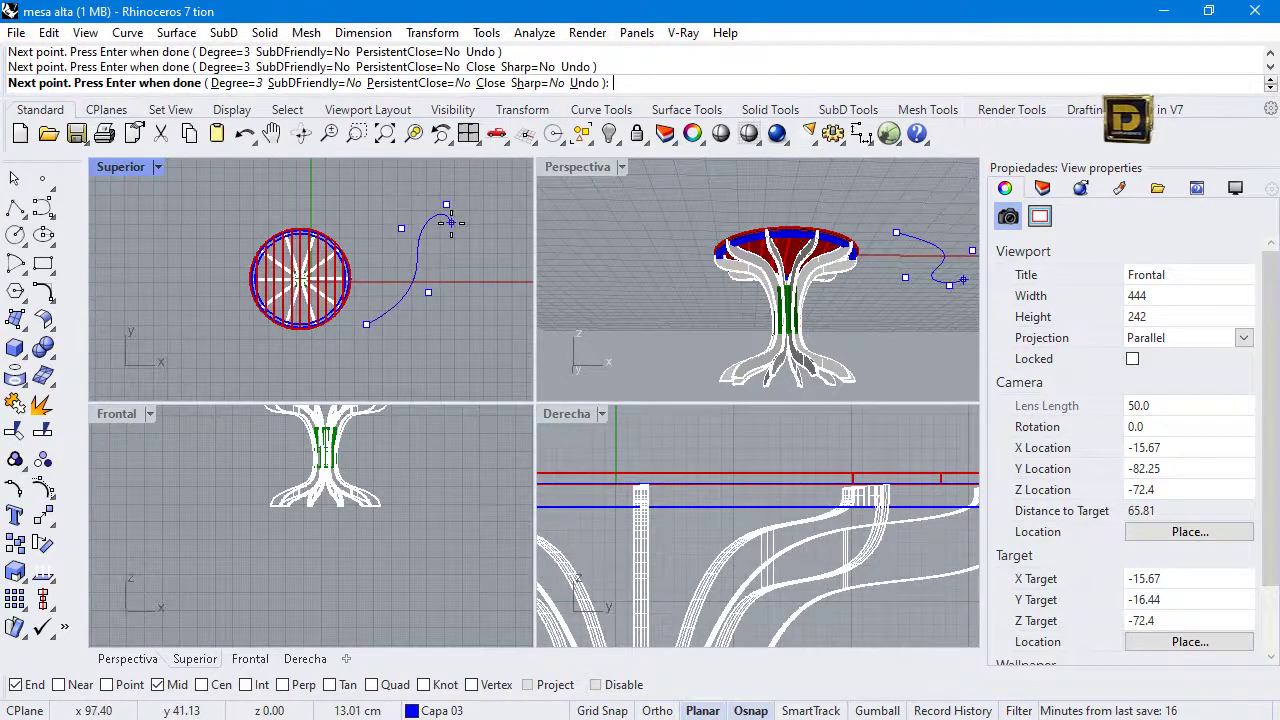
key(Return)
- Turn on the curve's control points and move them vertically in the Frontal viewport so the curve leaves the construction plane
click(418, 270)
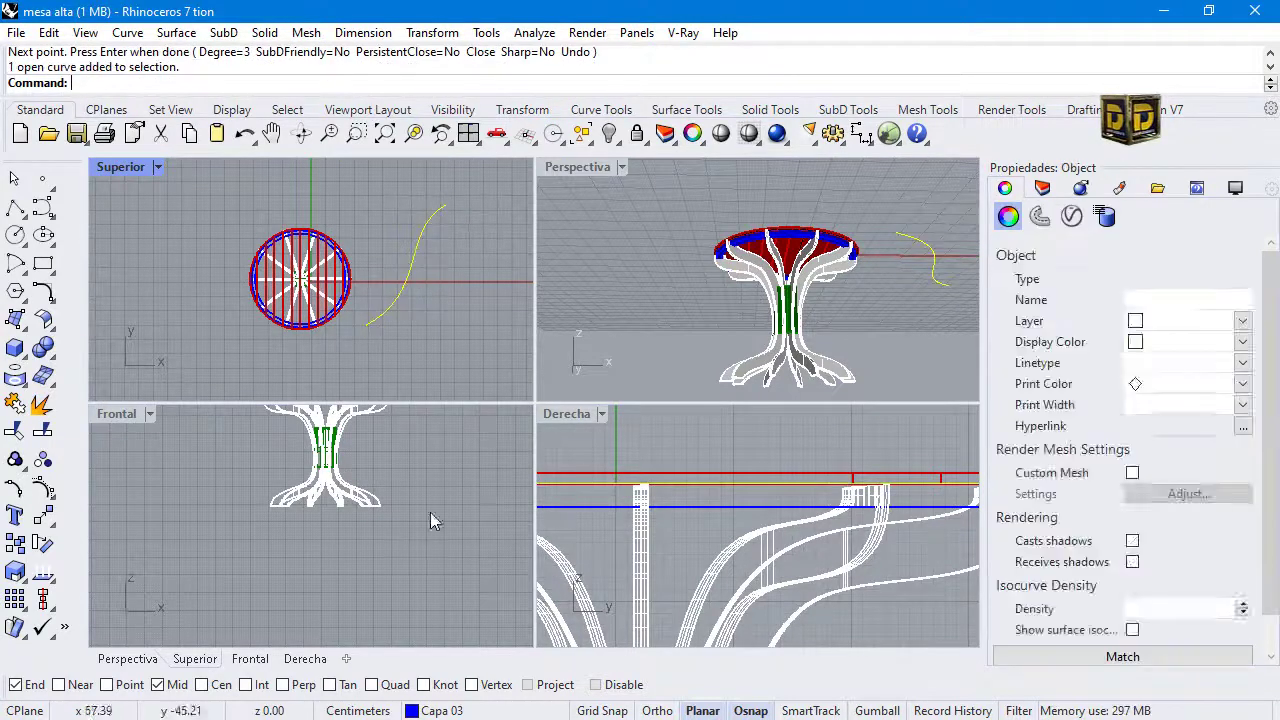
scroll(387, 525, down, 8)
scroll(387, 525, up, 5)
click(42, 487)
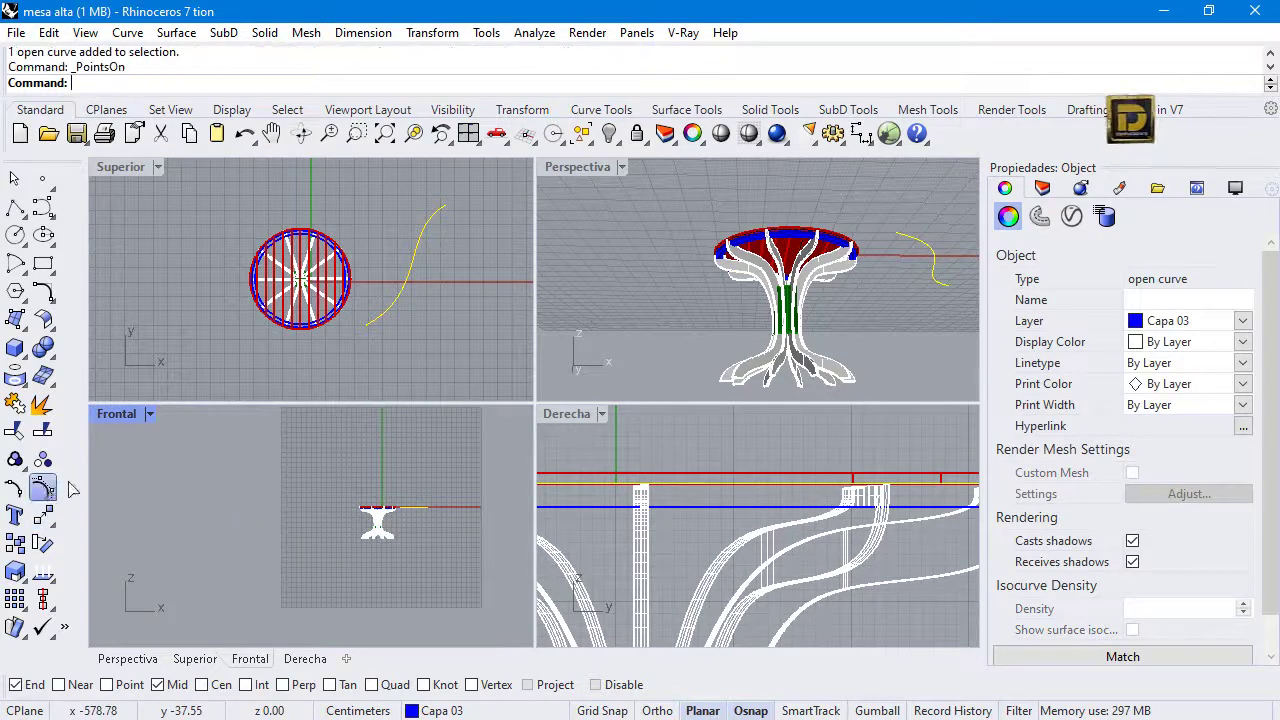
scroll(430, 515, up, 4)
drag(372, 492, 405, 478)
scroll(400, 520, down, 3)
- Create a surface from four corner points, roughly triangular in outline, beyond the curve in the Superior viewport
scroll(430, 250, down, 5)
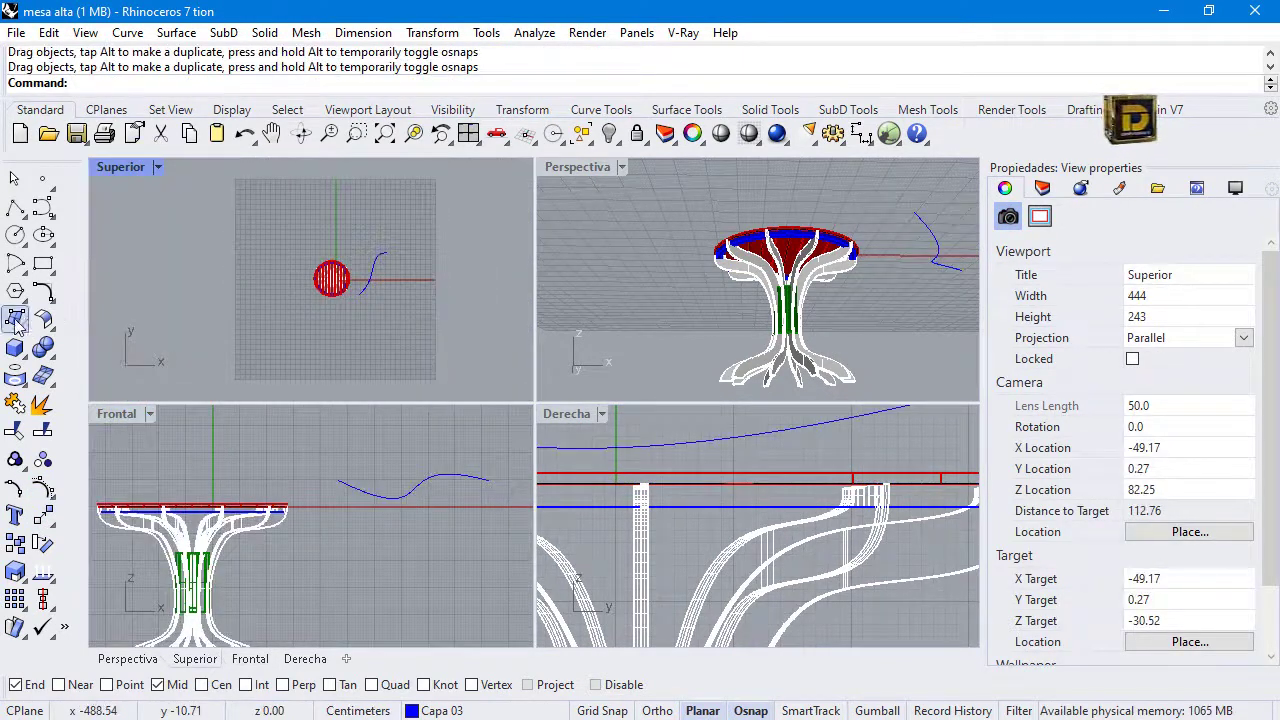
click(411, 250)
click(411, 306)
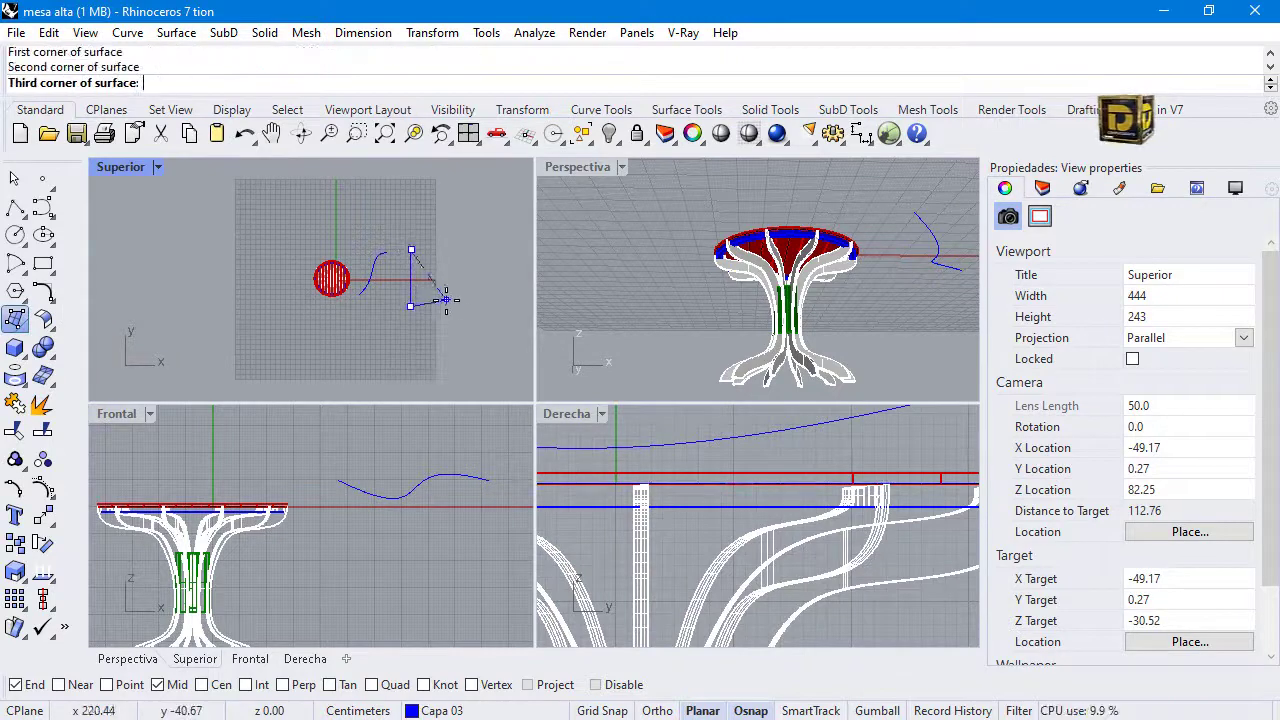
click(461, 281)
click(453, 291)
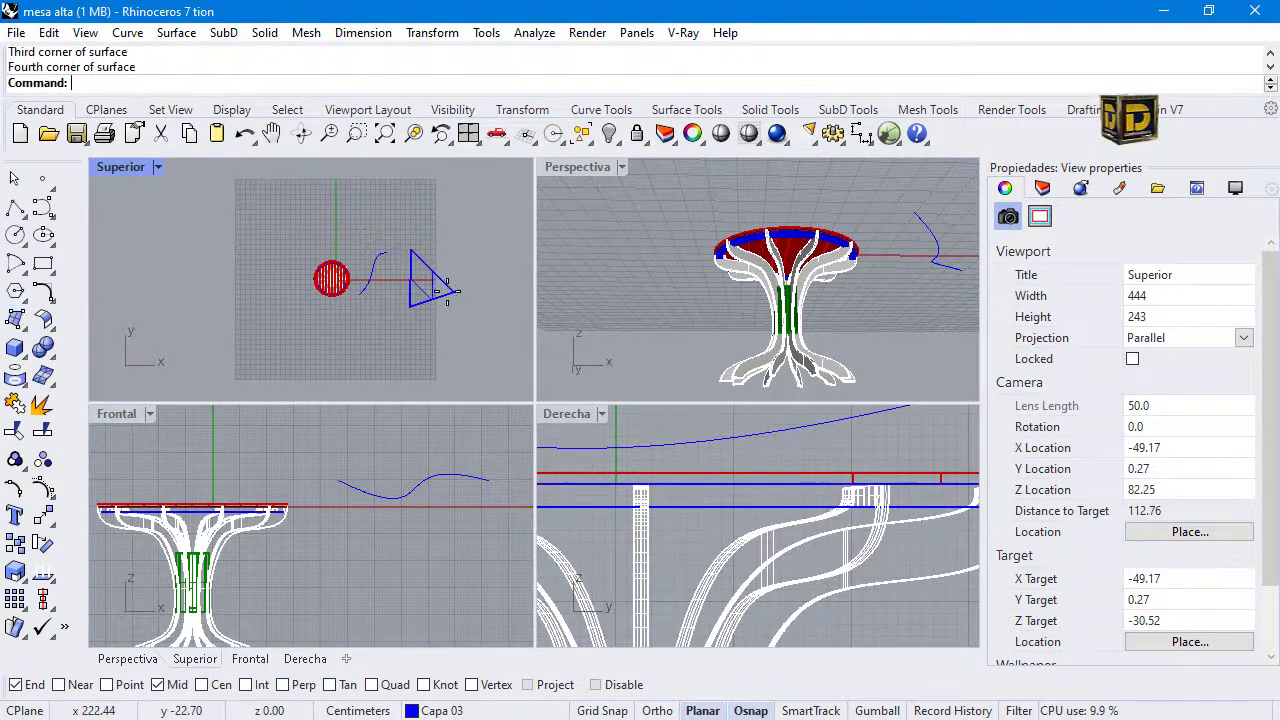
click(15, 347)
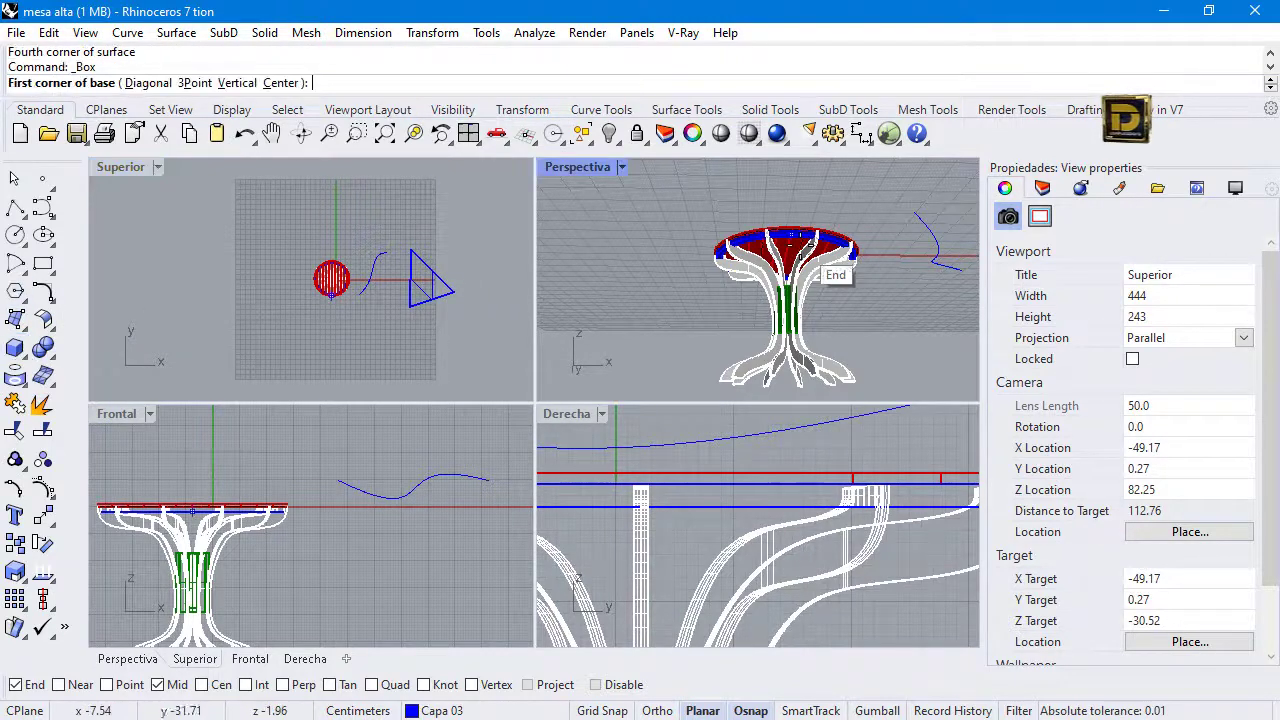
key(Escape)
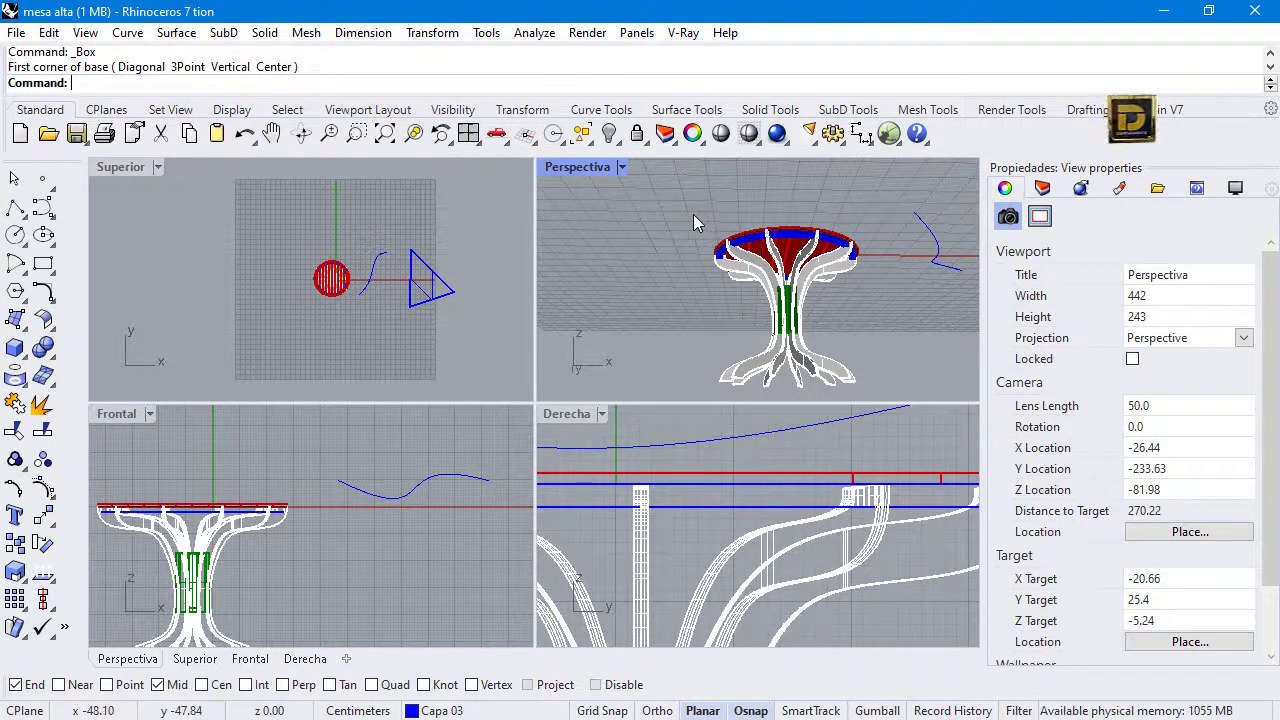
click(18, 207)
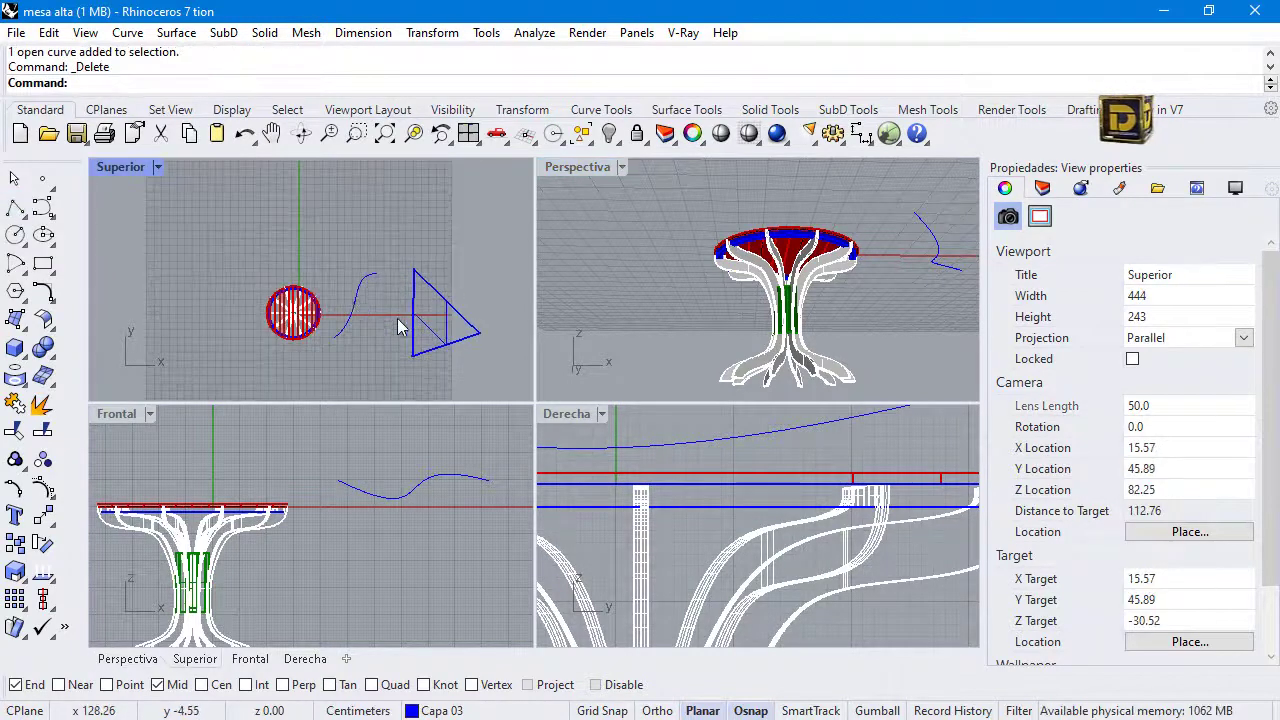
click(355, 302)
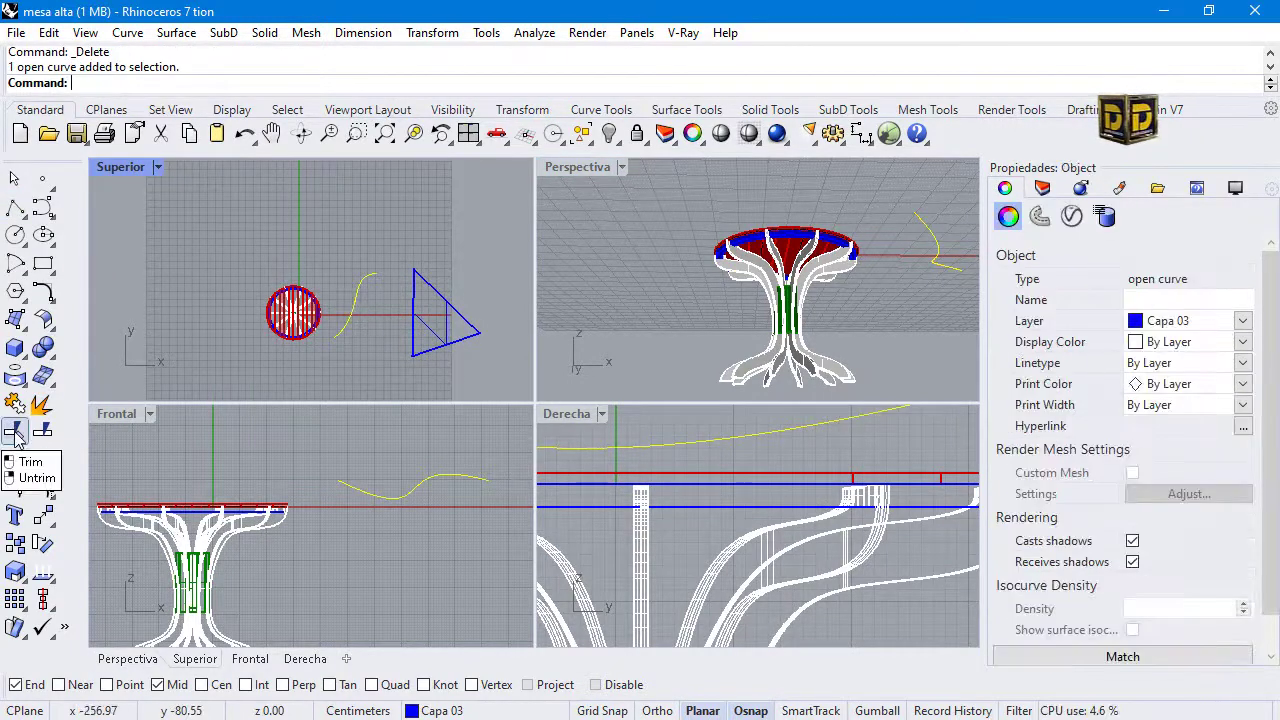
click(15, 432)
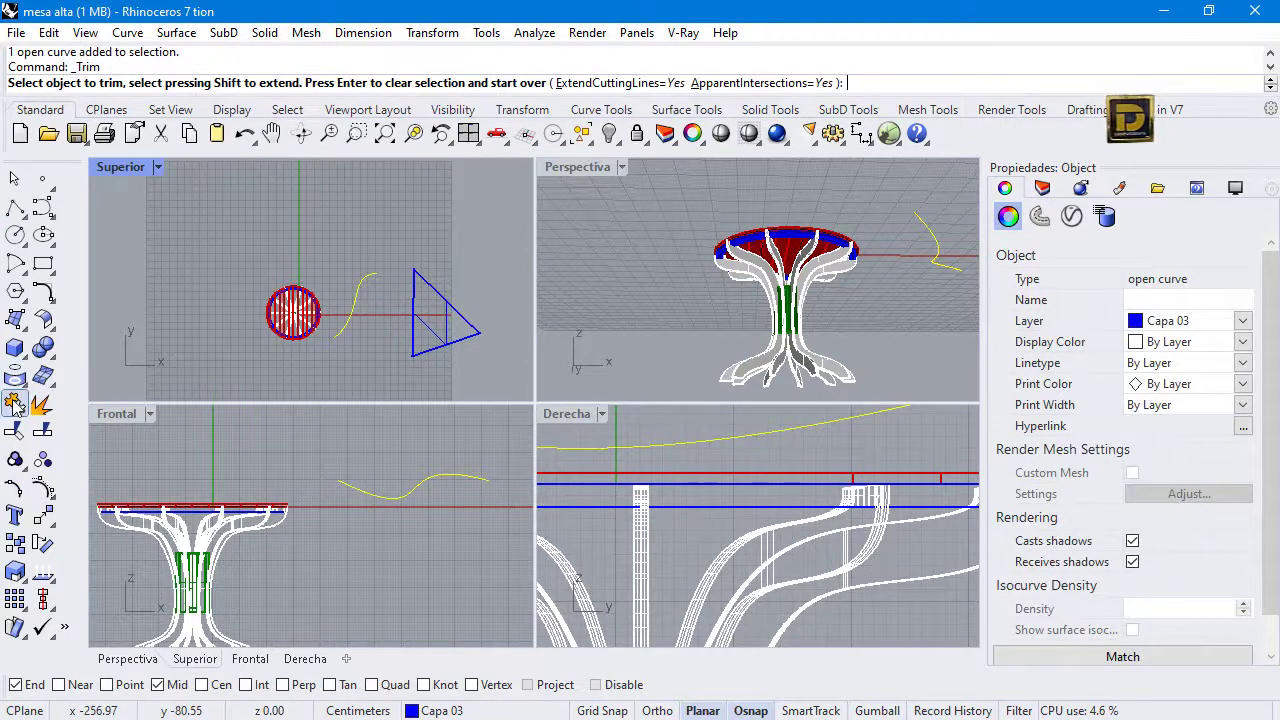
- Draw a second open degree 3 curve with five control points between the first curve and the triangular surface in the Superior viewport
click(43, 206)
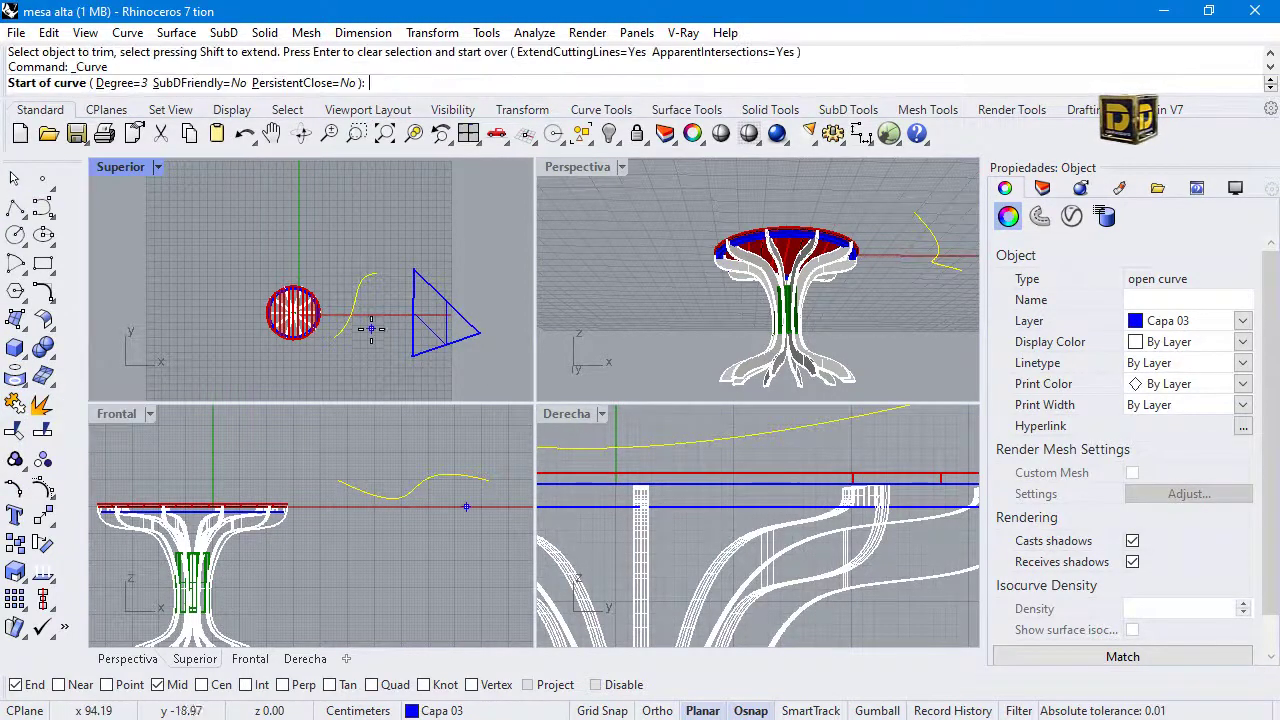
scroll(371, 328, up, 5)
click(343, 329)
click(377, 311)
click(379, 254)
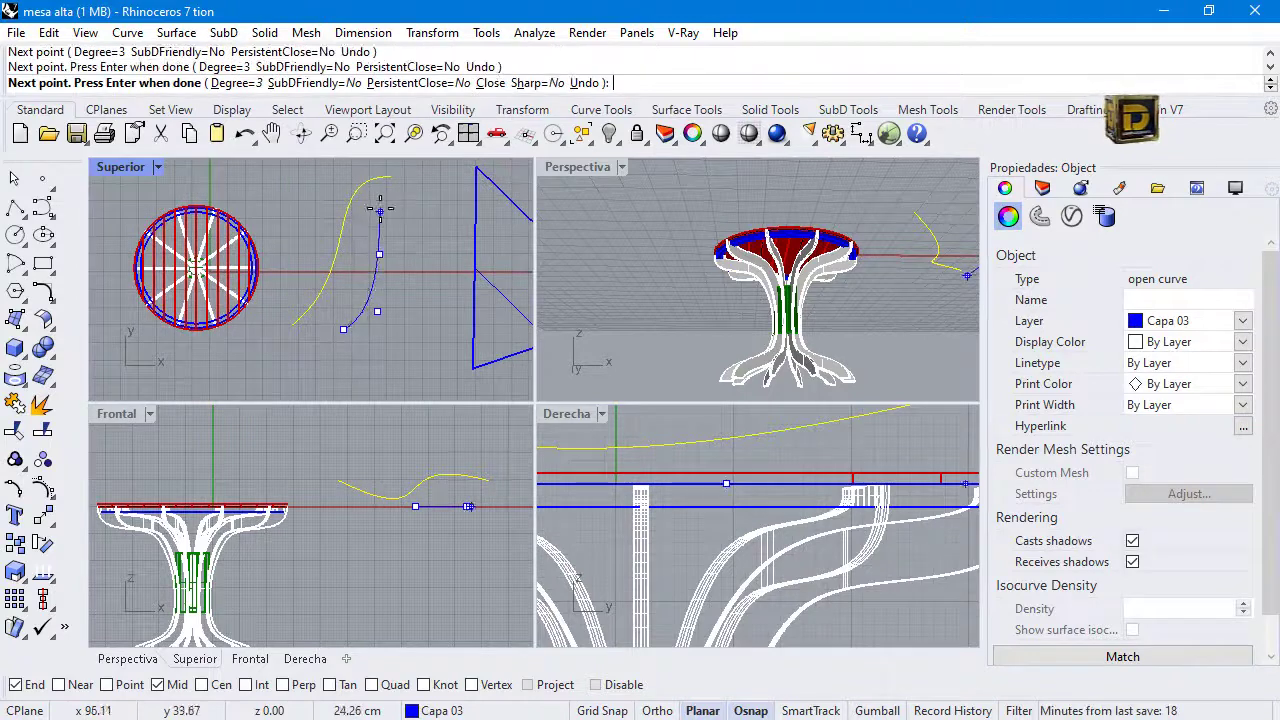
click(381, 201)
click(408, 201)
key(Return)
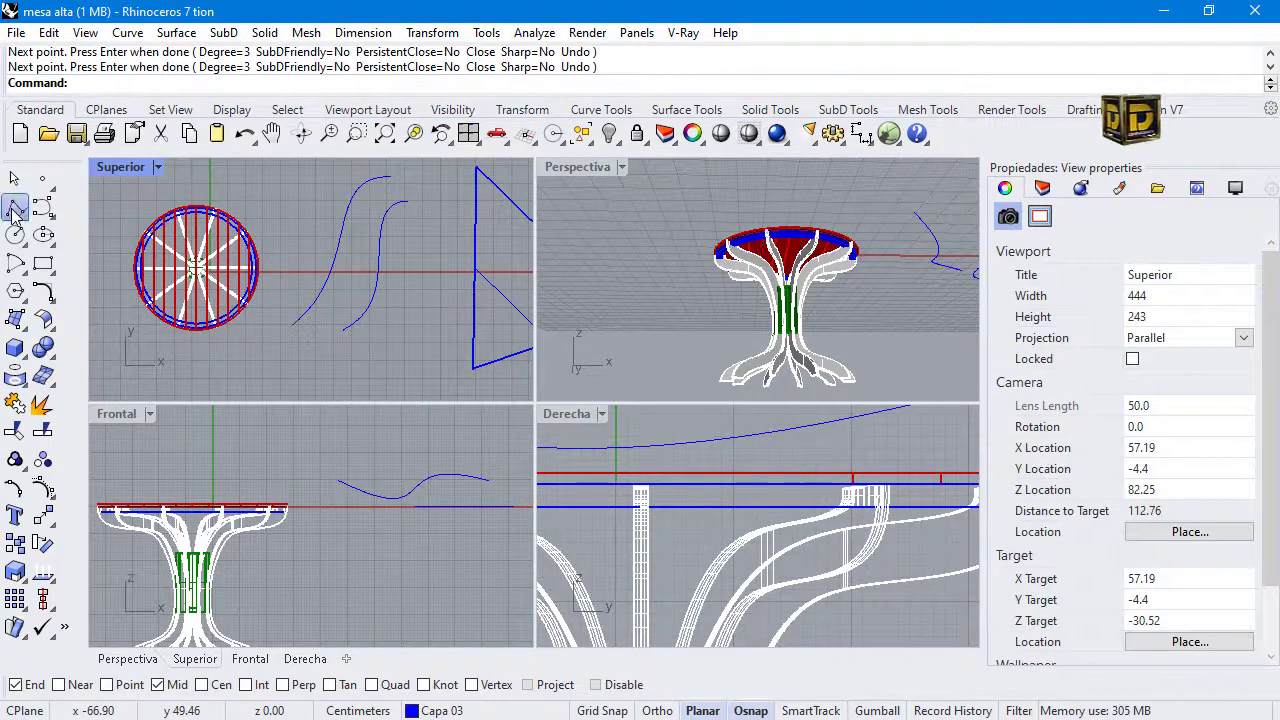
- Draw two single-segment diagonal polylines across both curves in the Superior viewport, one above the other
click(42, 205)
click(303, 186)
click(413, 290)
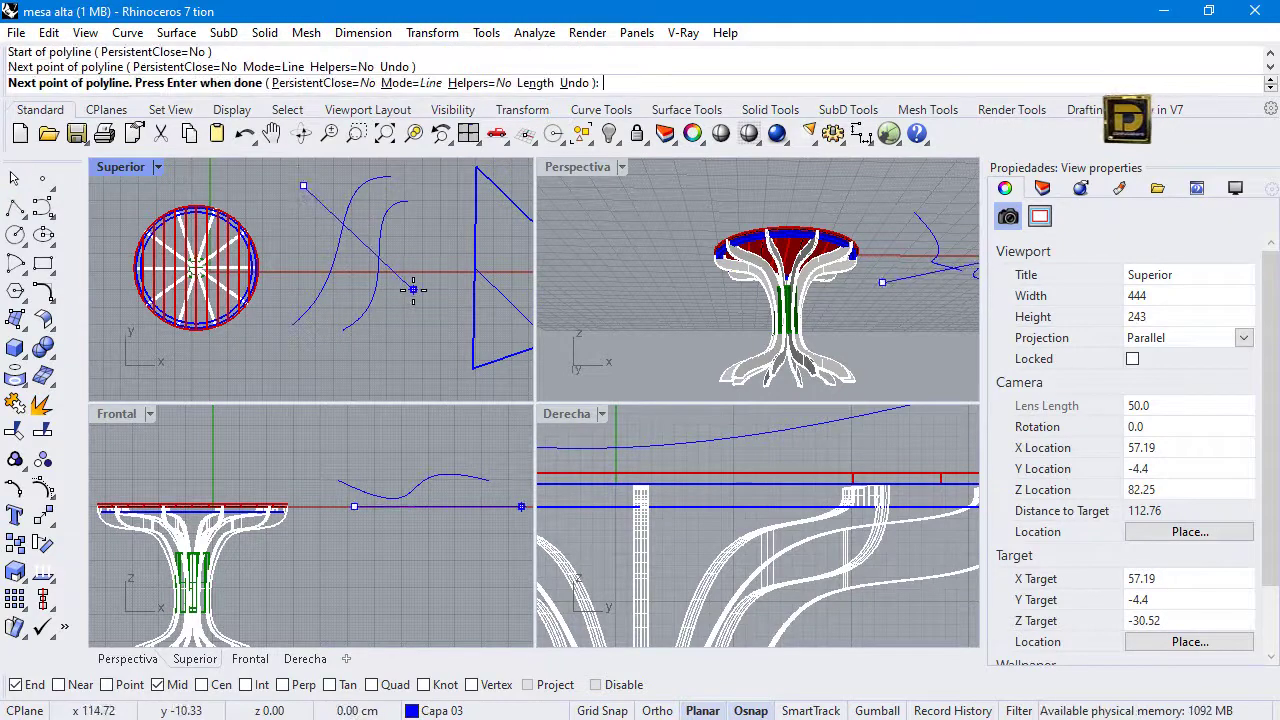
key(Return)
key(Return)
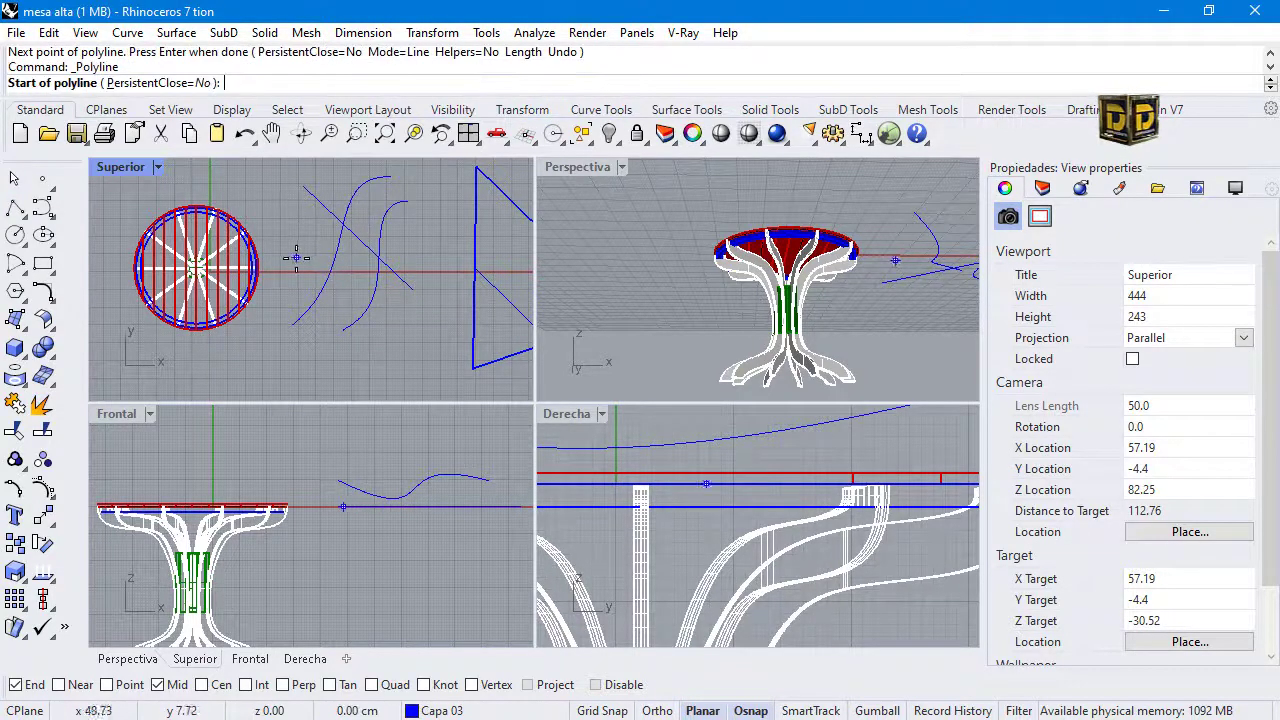
click(296, 258)
click(394, 341)
key(Return)
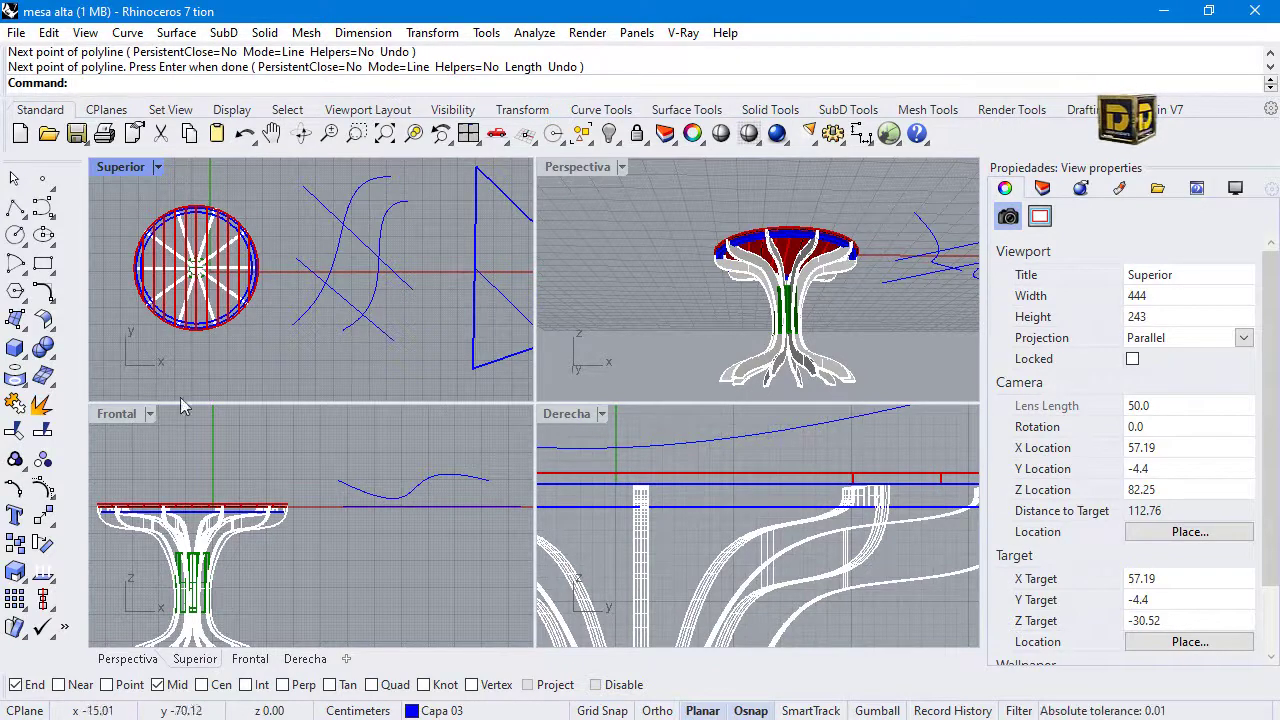
- Split the two curves using the two diagonal lines as cutting objects
click(44, 430)
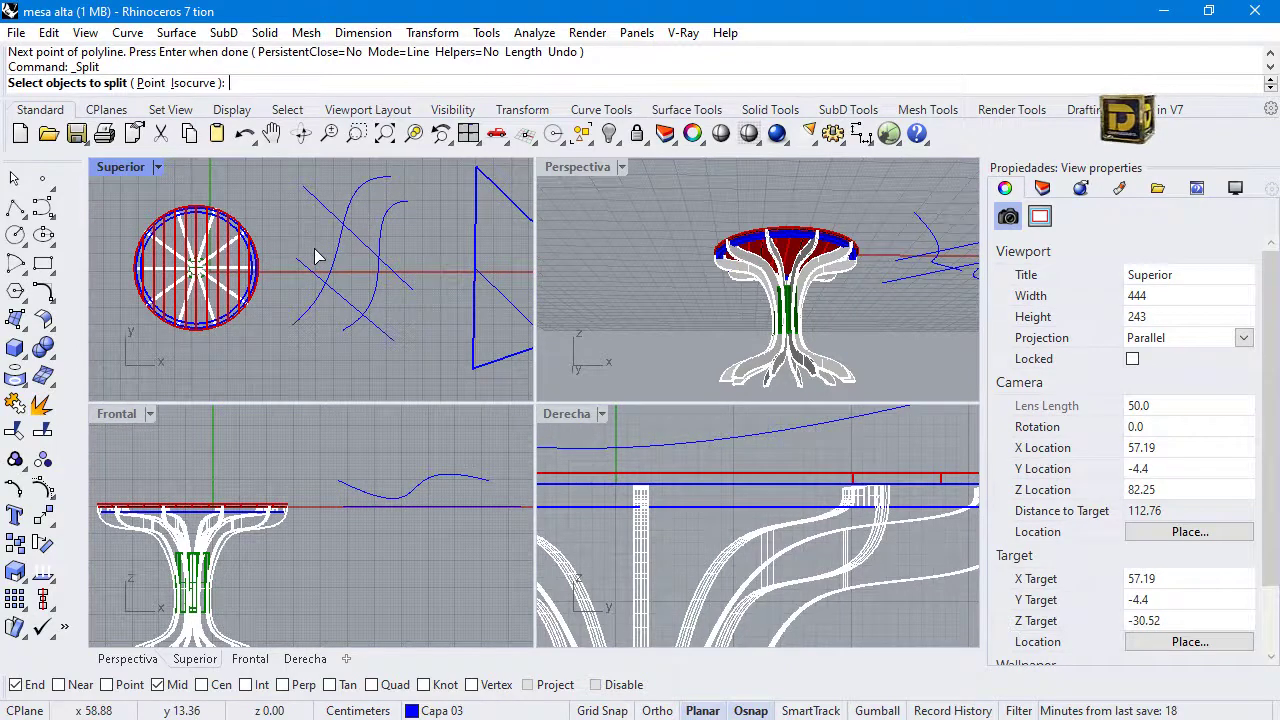
drag(420, 178, 358, 220)
key(Return)
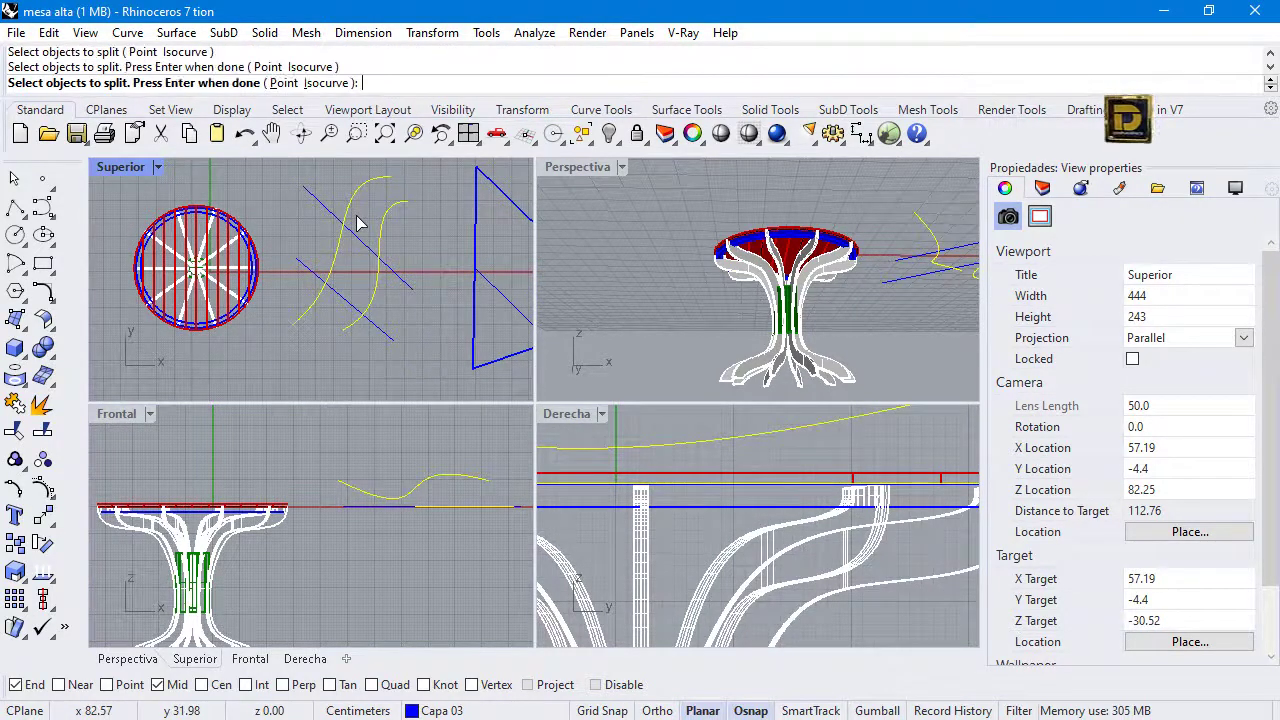
click(417, 284)
click(395, 338)
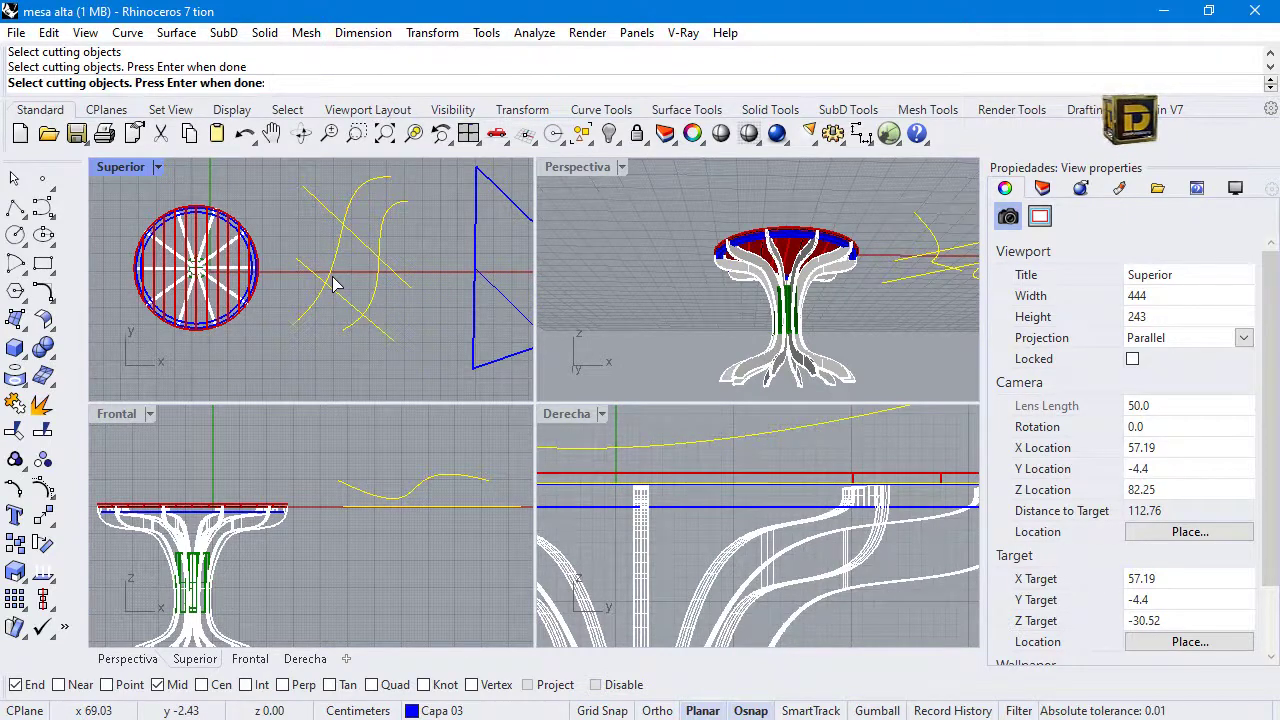
key(Return)
- Select pieces of both curves to check the split, and delete the two diagonal cutting lines
click(382, 250)
click(380, 297)
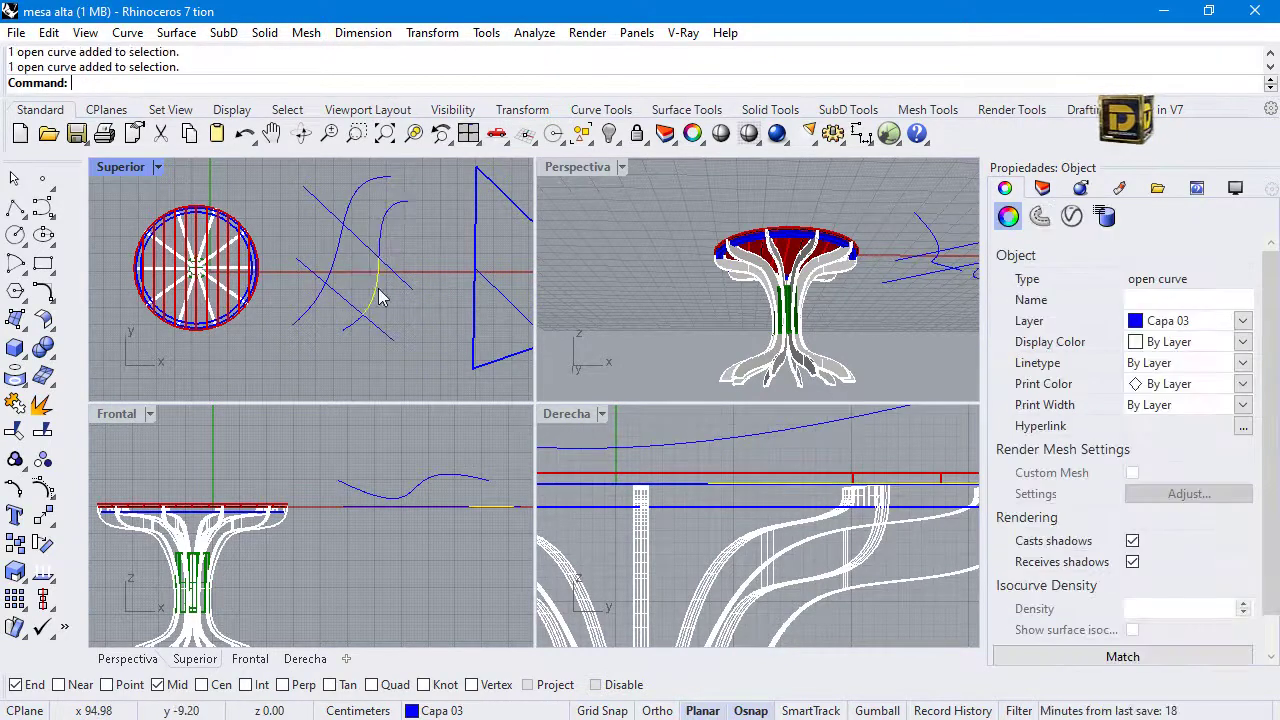
click(333, 275)
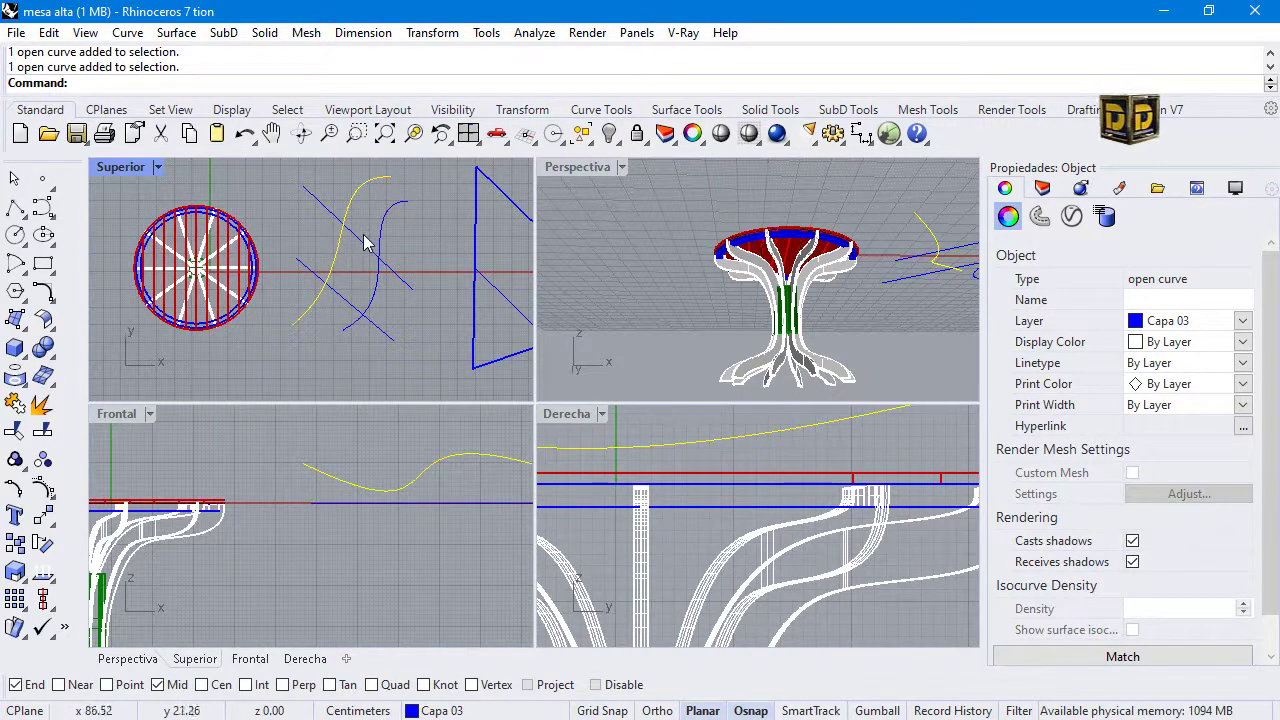
key(Delete)
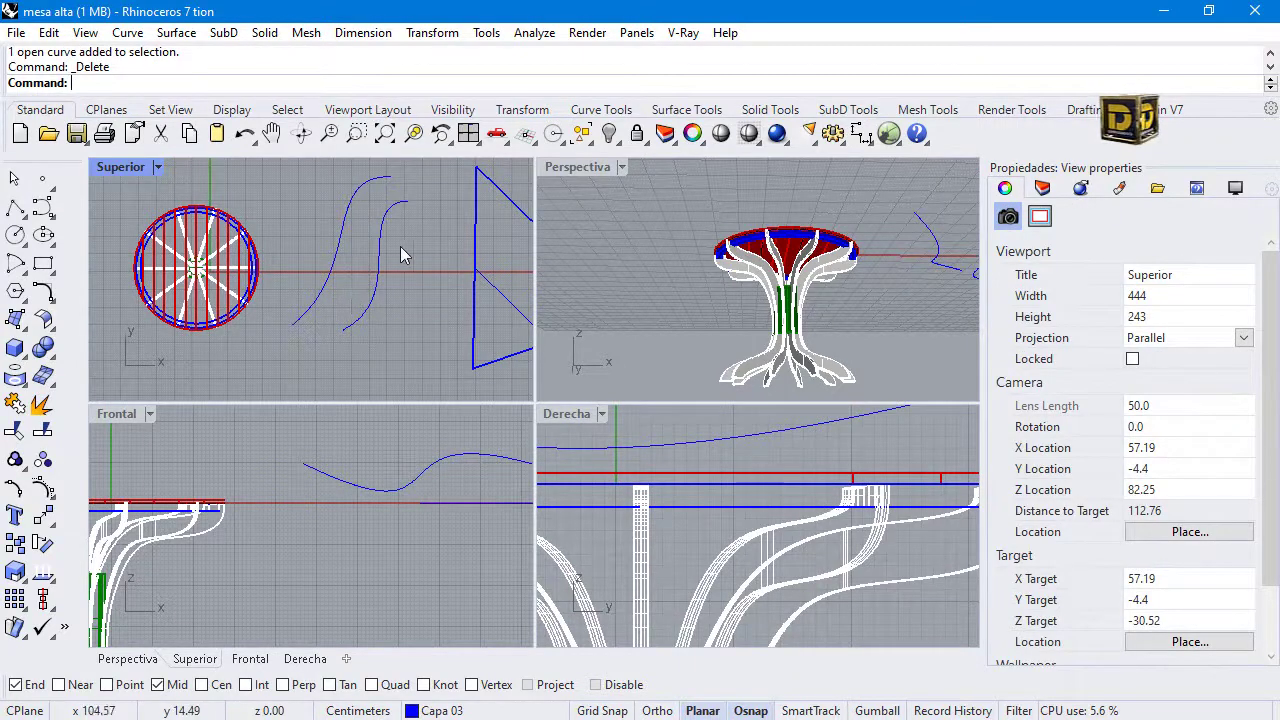
- Enable only the Near object snap and draw a BothSides line with its middle on the upper part of the raised curve, crossing both curves
click(15, 207)
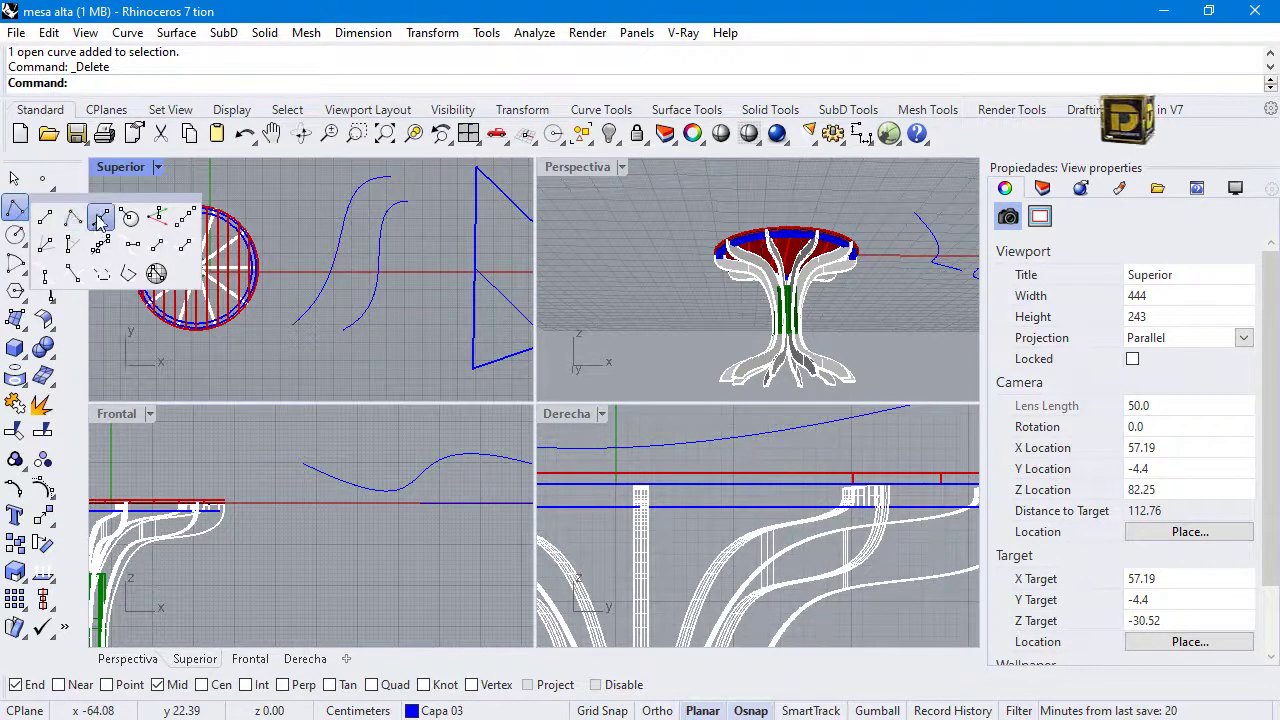
click(73, 218)
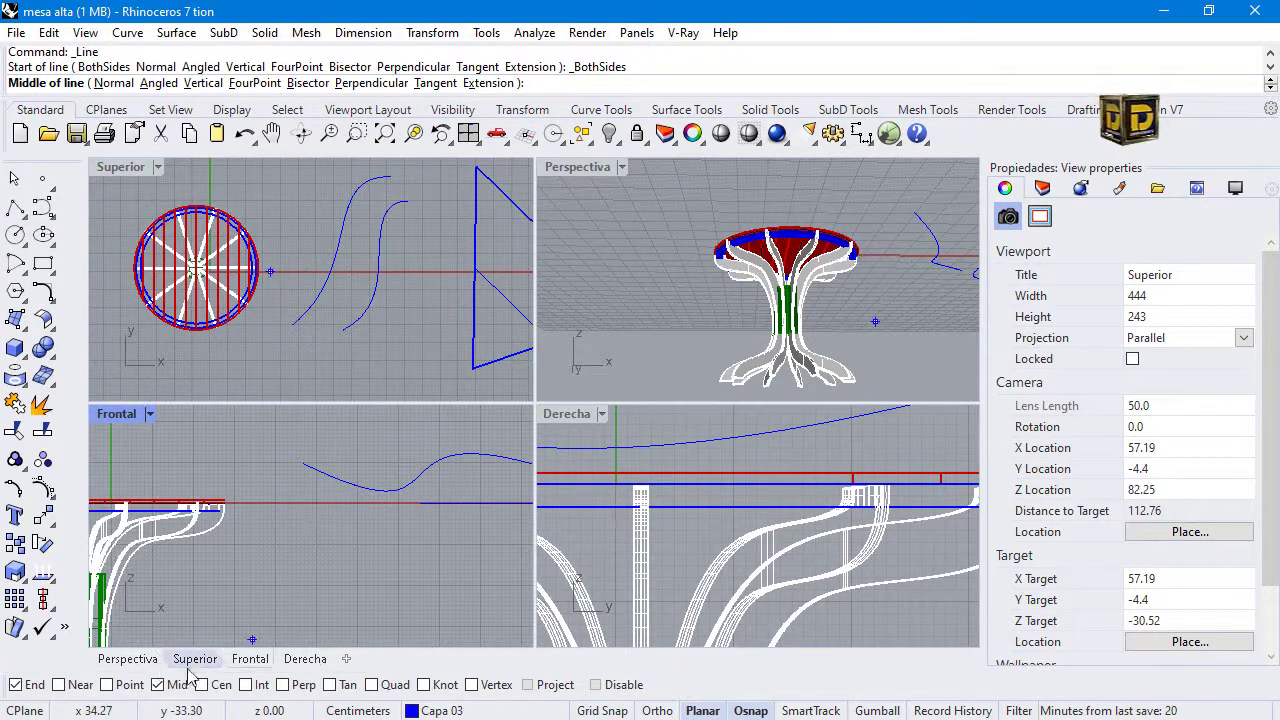
right_click(68, 690)
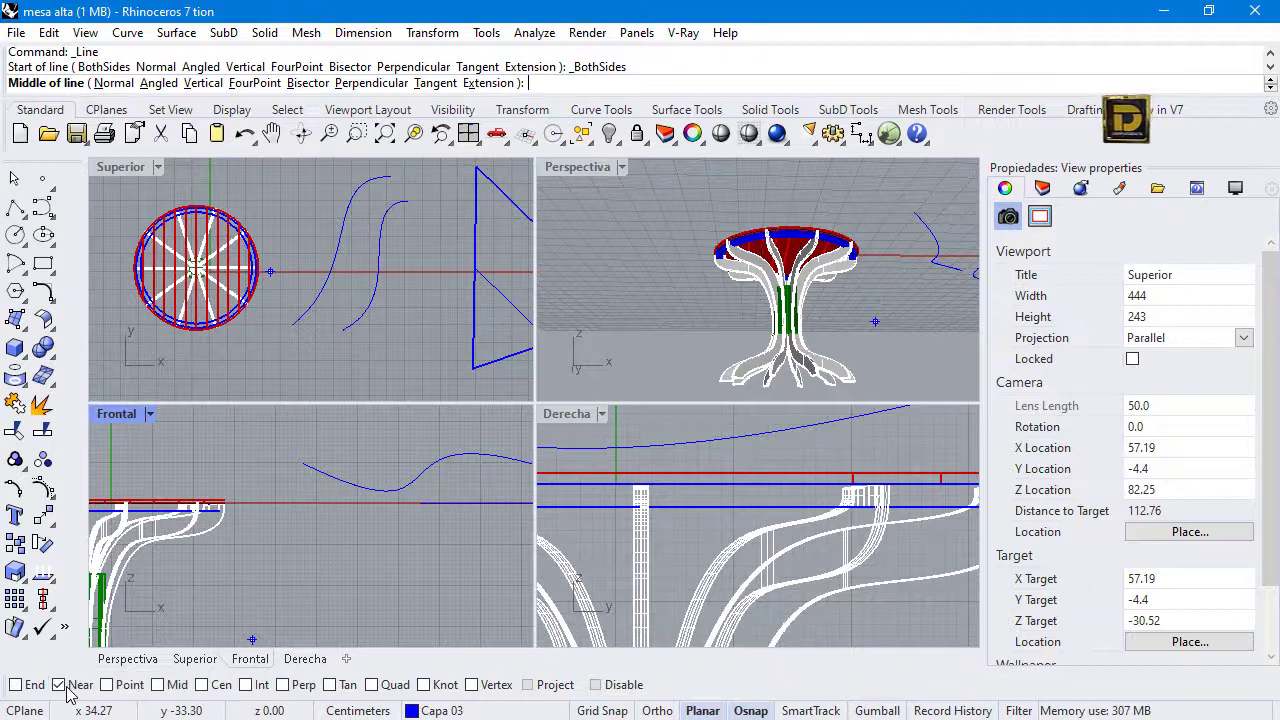
click(344, 219)
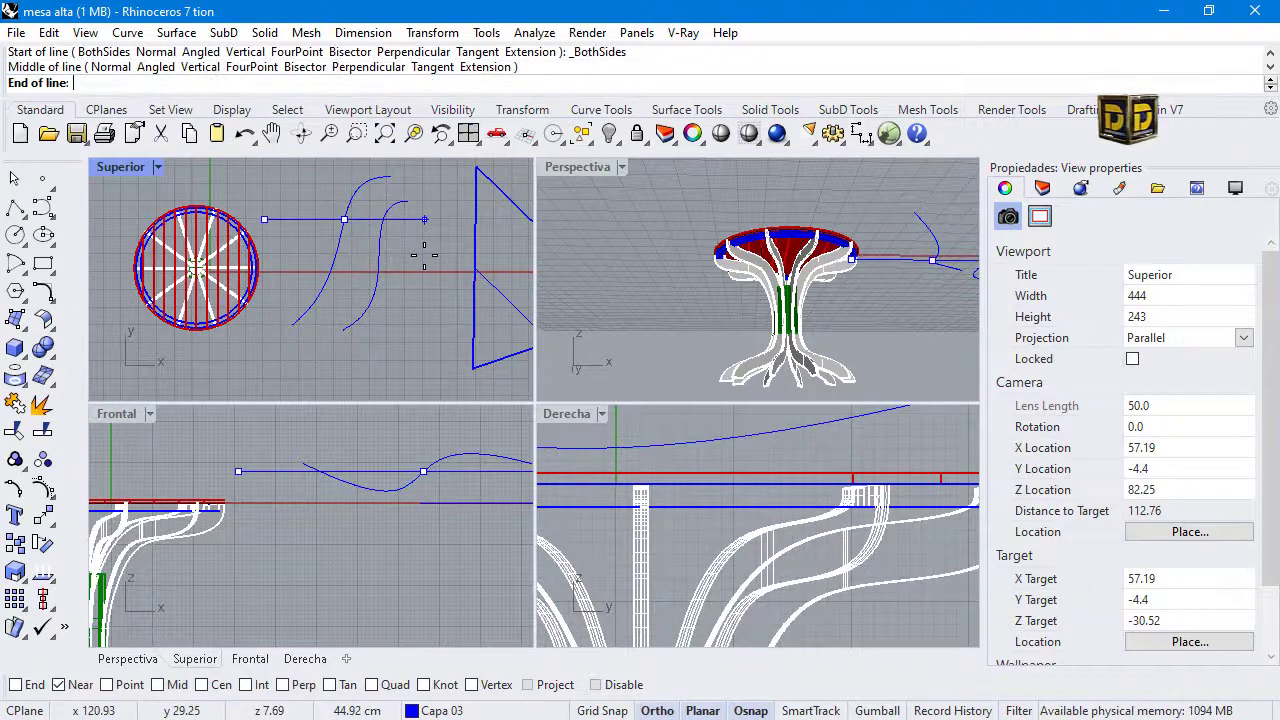
click(419, 272)
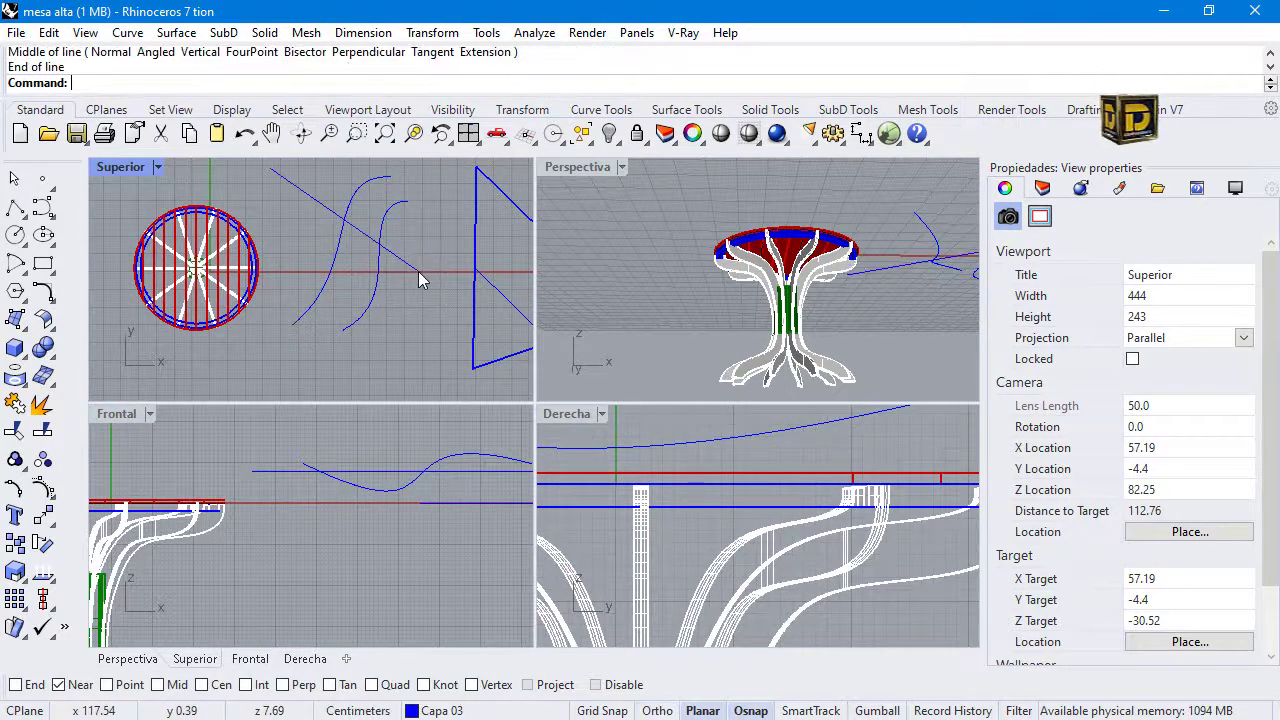
- Draw a second diagonal BothSides line with its middle snapped to the lower part of the raised curve
right_click(356, 307)
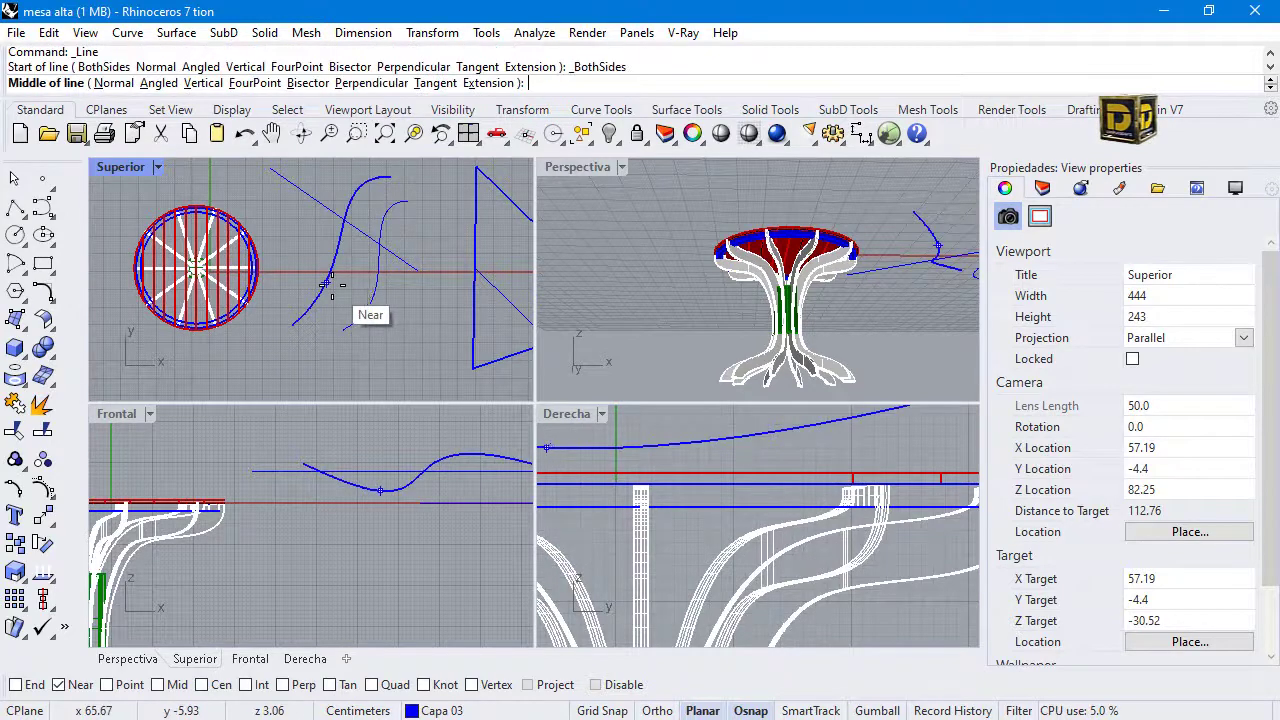
click(327, 283)
click(409, 324)
right_click(410, 322)
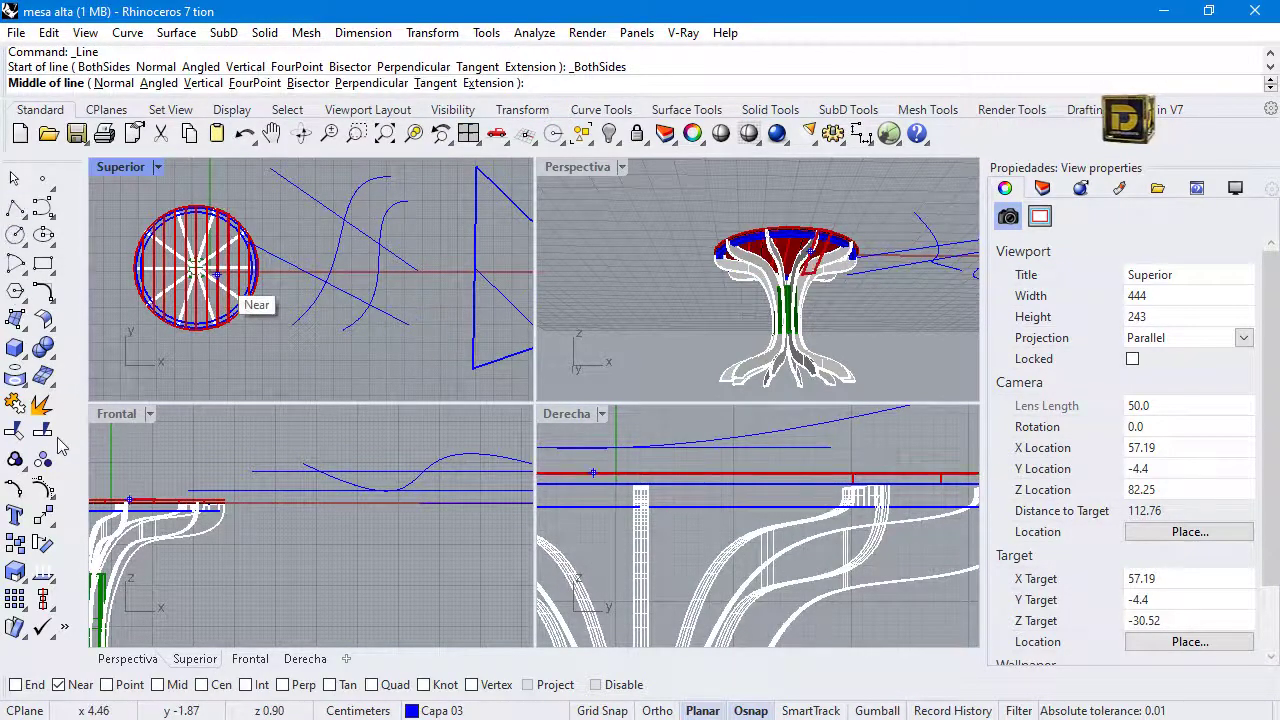
- Split the raised curve with the two BothSides lines and select its middle piece
click(42, 430)
click(335, 257)
right_click(338, 252)
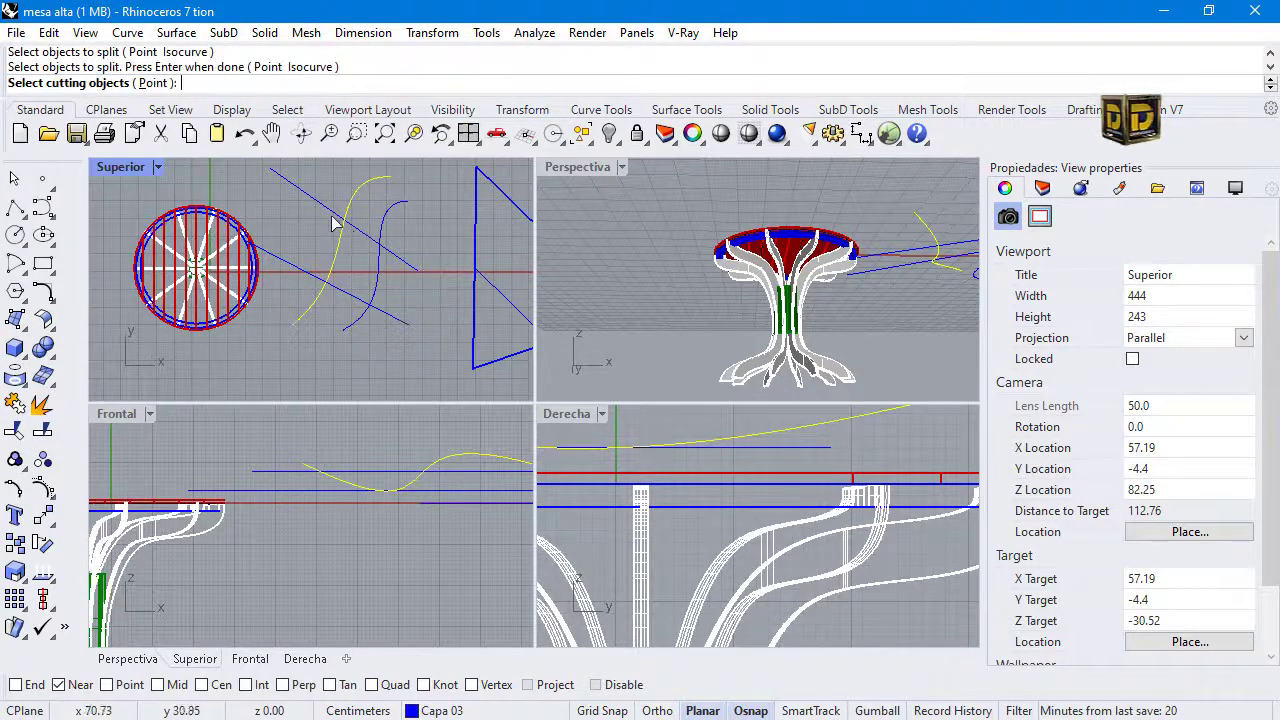
click(330, 212)
click(310, 274)
right_click(323, 262)
click(337, 257)
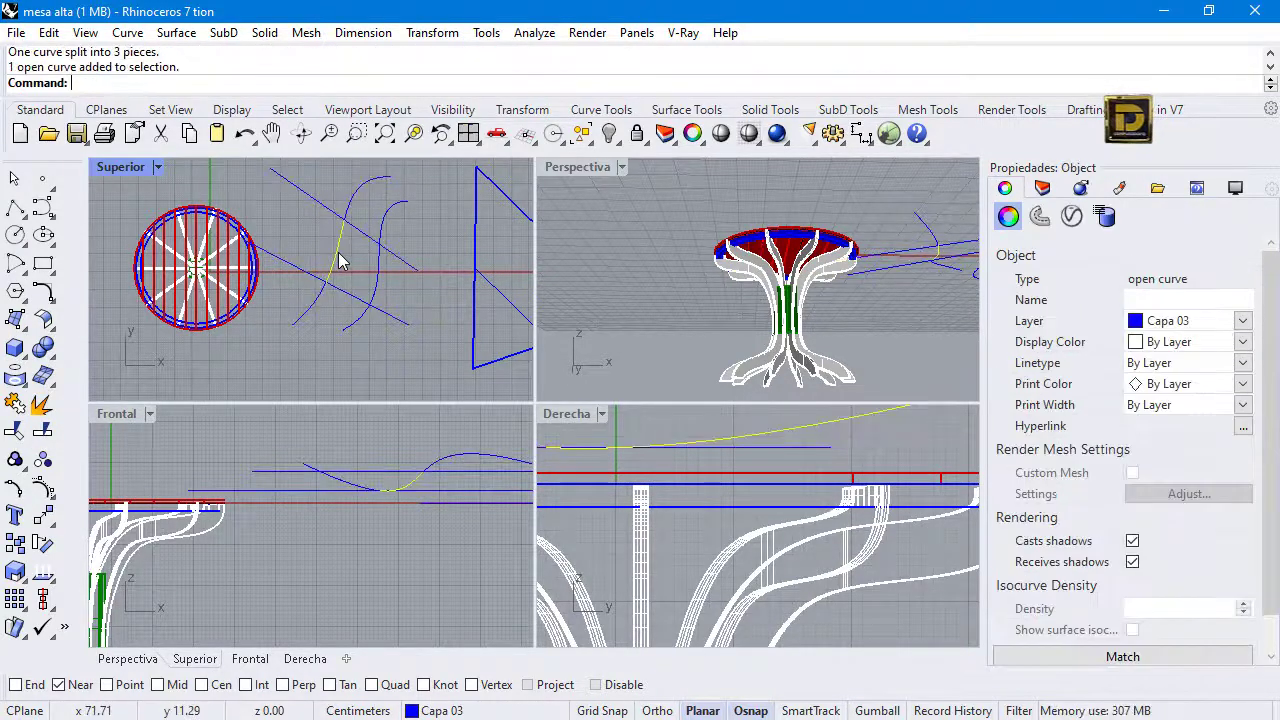
- Delete all the practice curve pieces and cutting lines between the table and the triangular surface
scroll(295, 268, down, 5)
drag(333, 245, 304, 301)
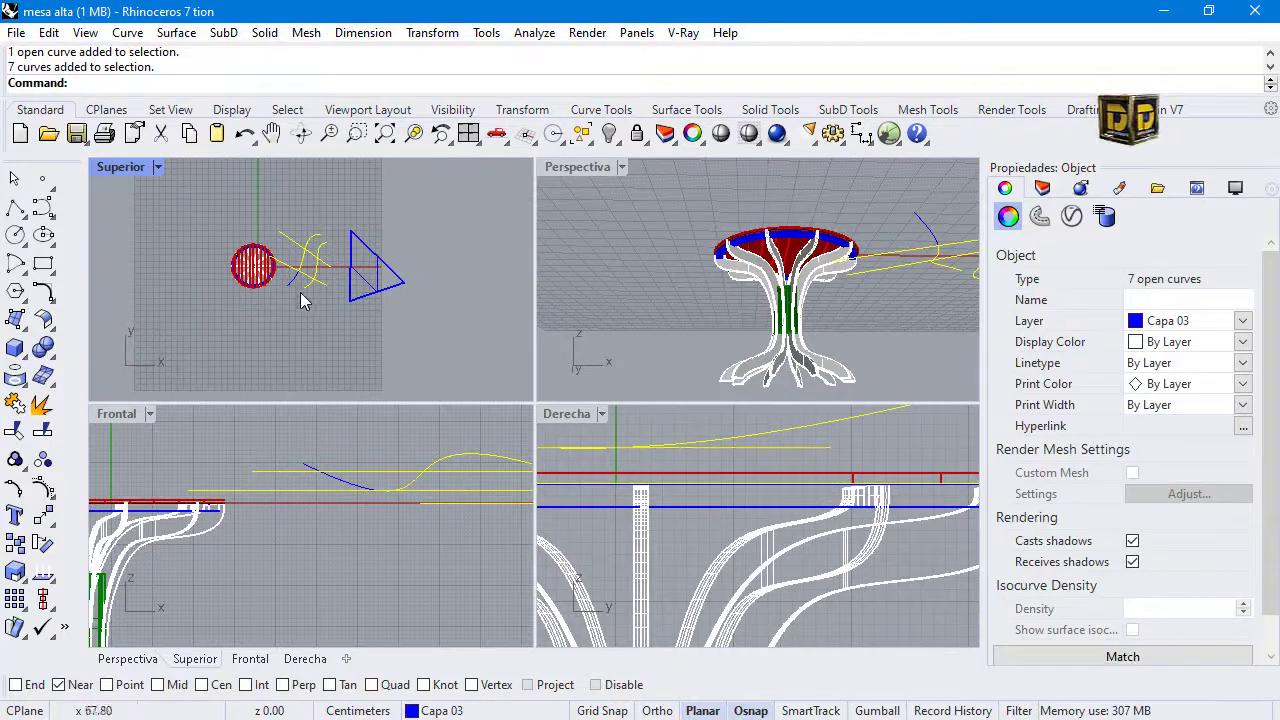
key(Delete)
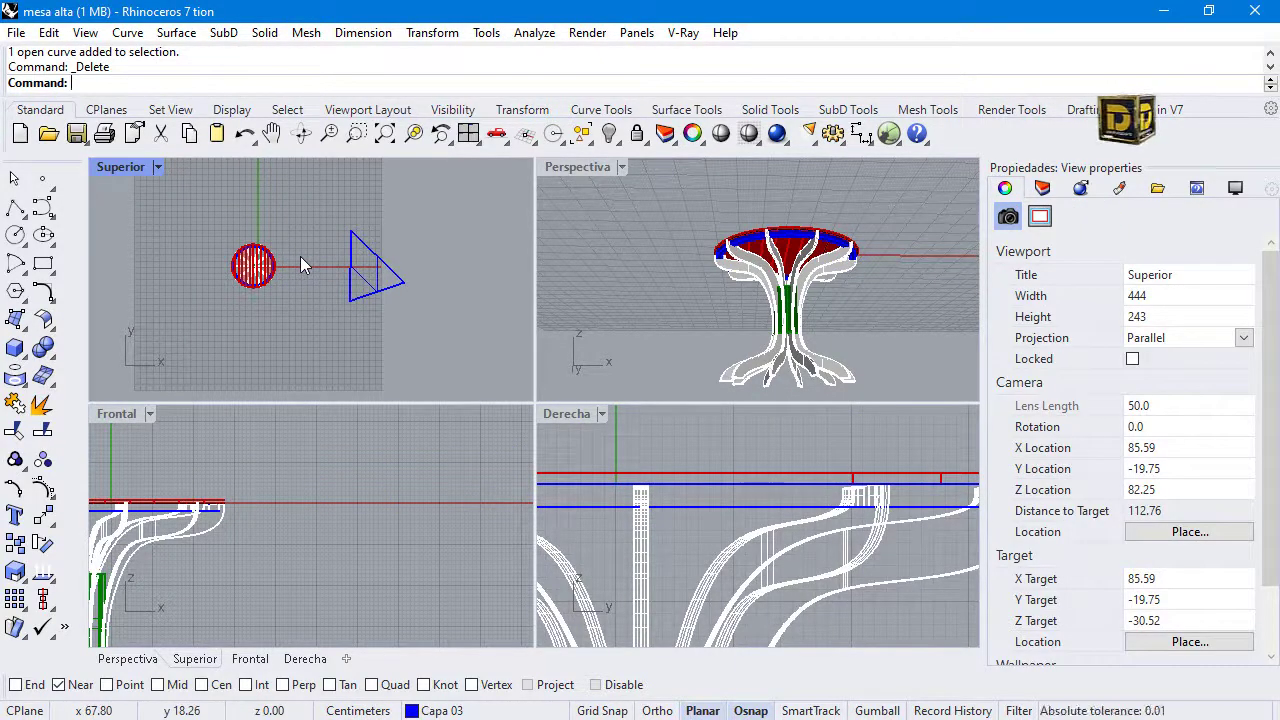
text(lt)
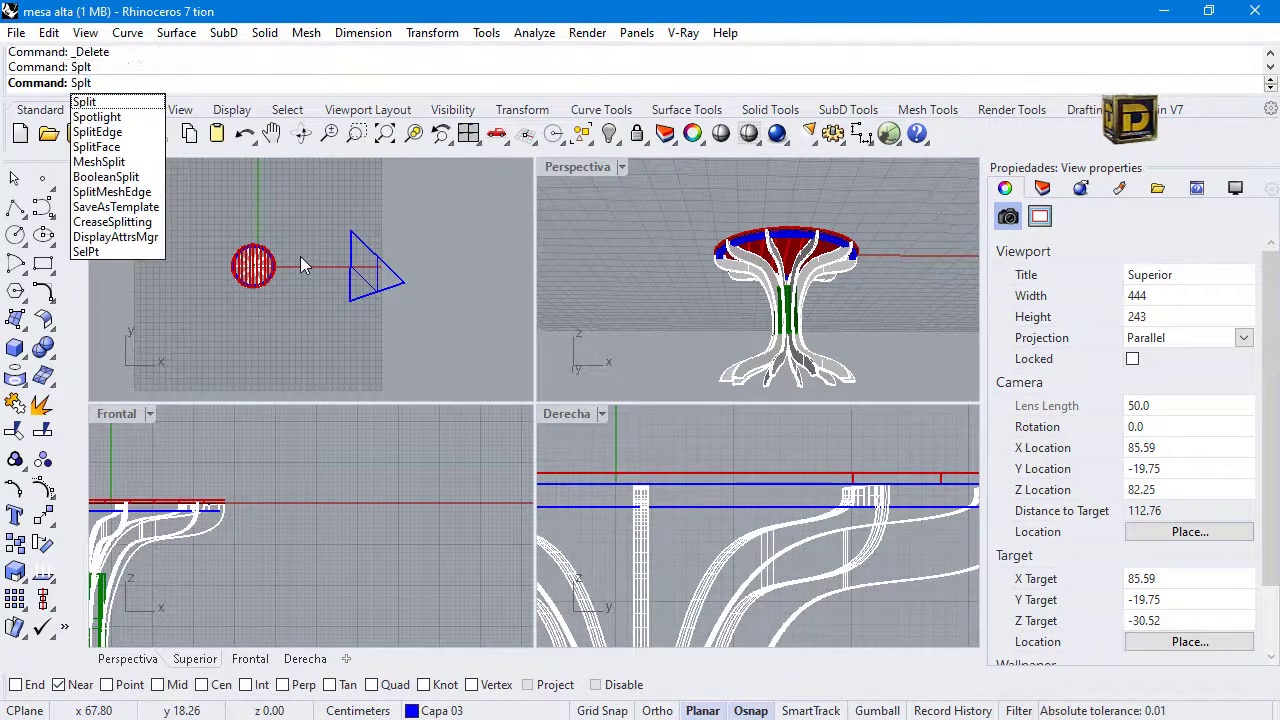
key(Return)
click(14, 178)
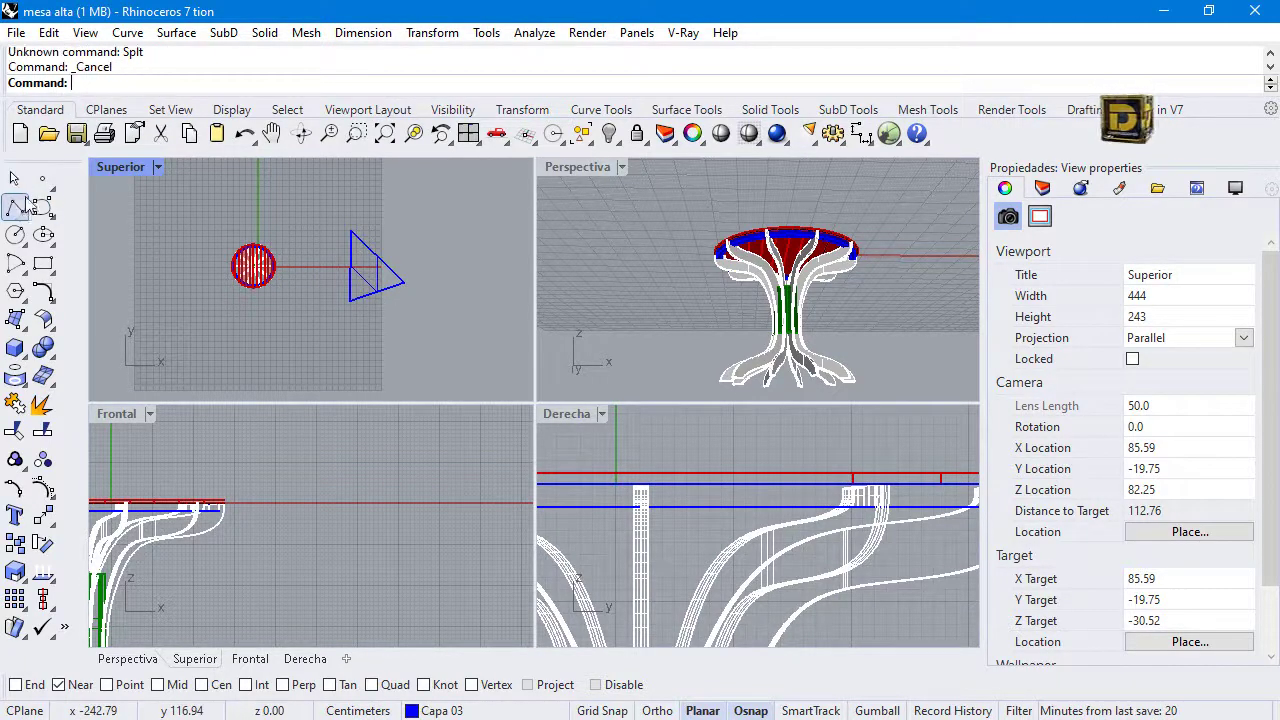
- Draw a small circle inside the triangular surface in the top view and raise it above the surface in the front view
click(15, 234)
scroll(372, 250, up, 5)
click(351, 273)
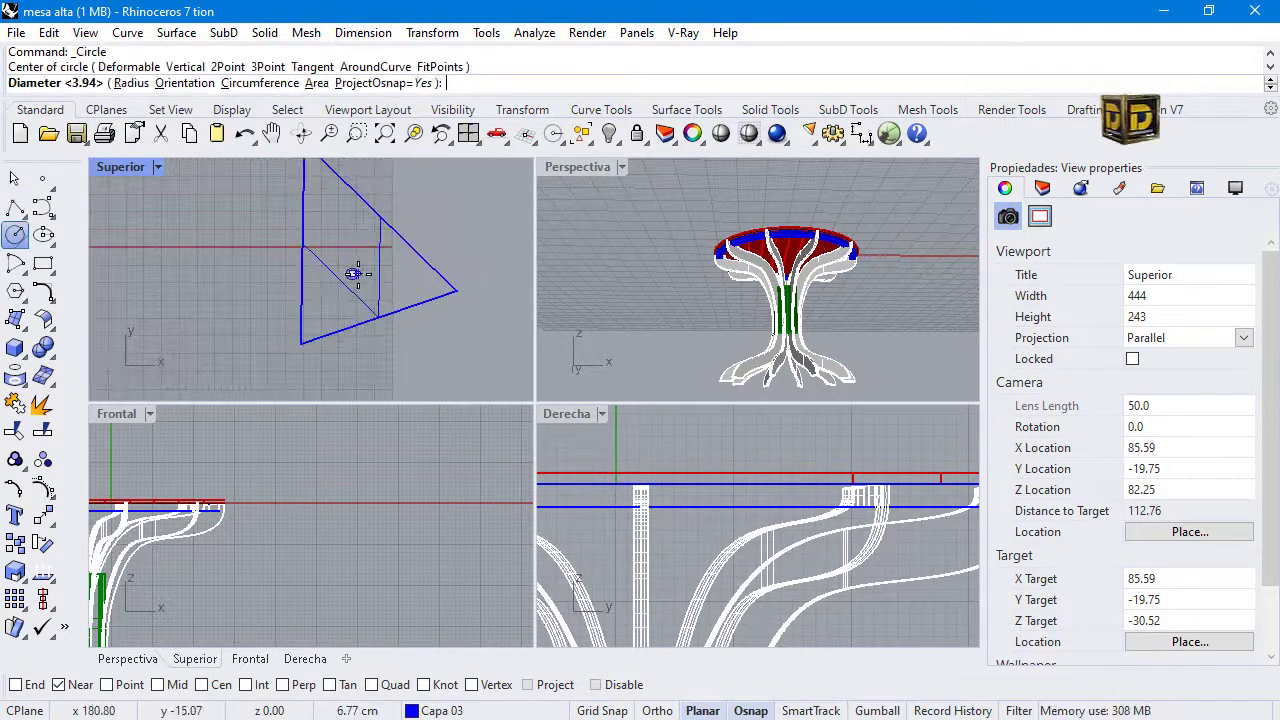
click(364, 276)
click(366, 287)
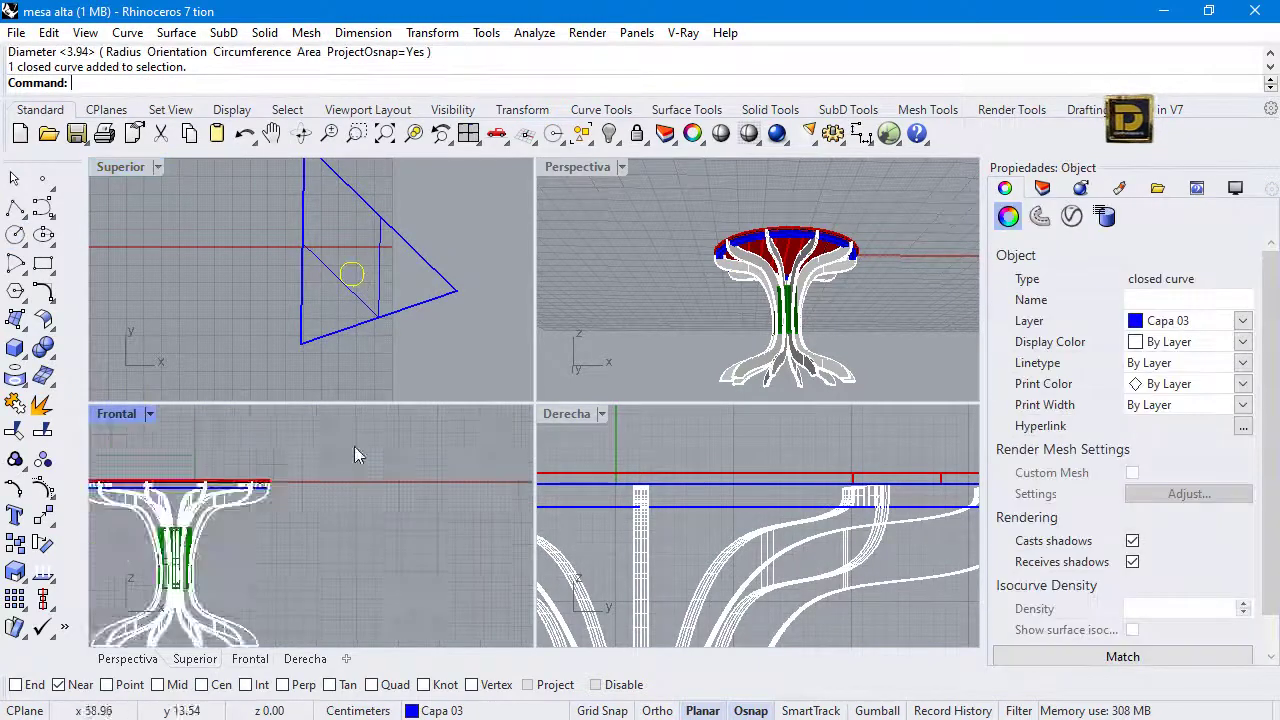
scroll(386, 508, down, 5)
mouse_move(456, 490)
mouse_down()
mouse_move(475, 498)
mouse_move(462, 492)
mouse_up()
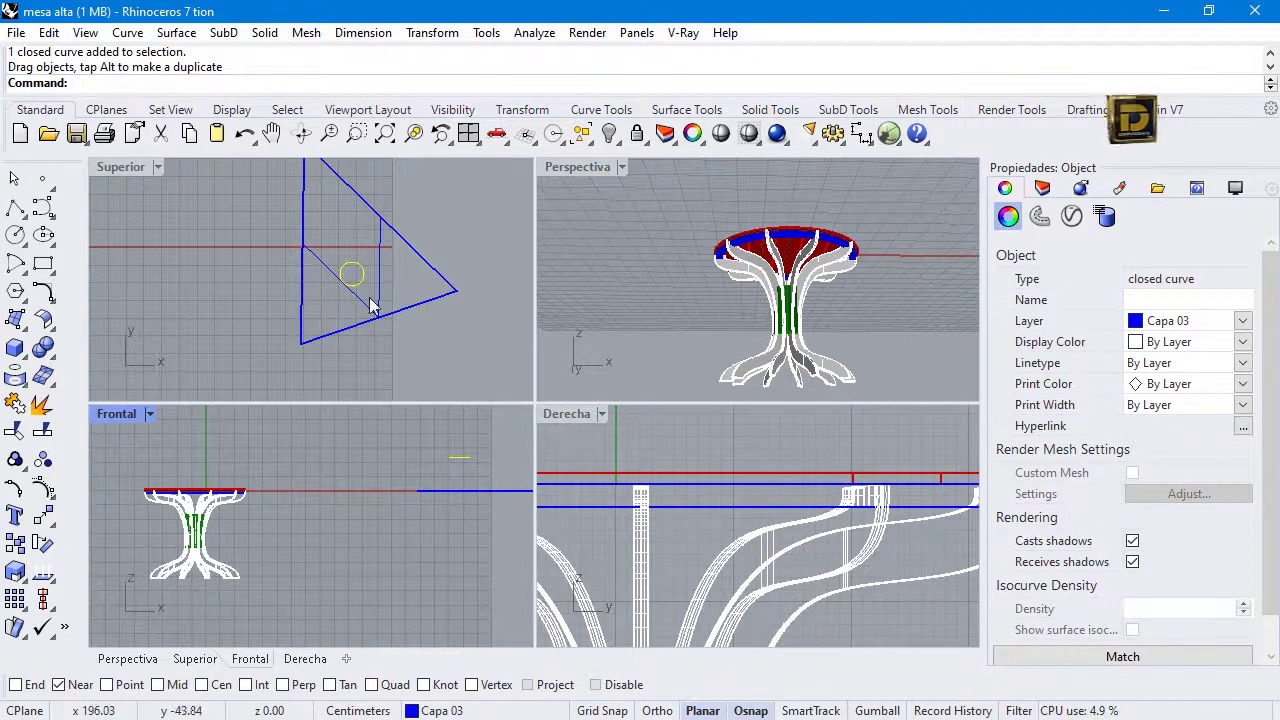
- Split the triangular surface using the raised circle as the cutting object
click(295, 283)
click(315, 268)
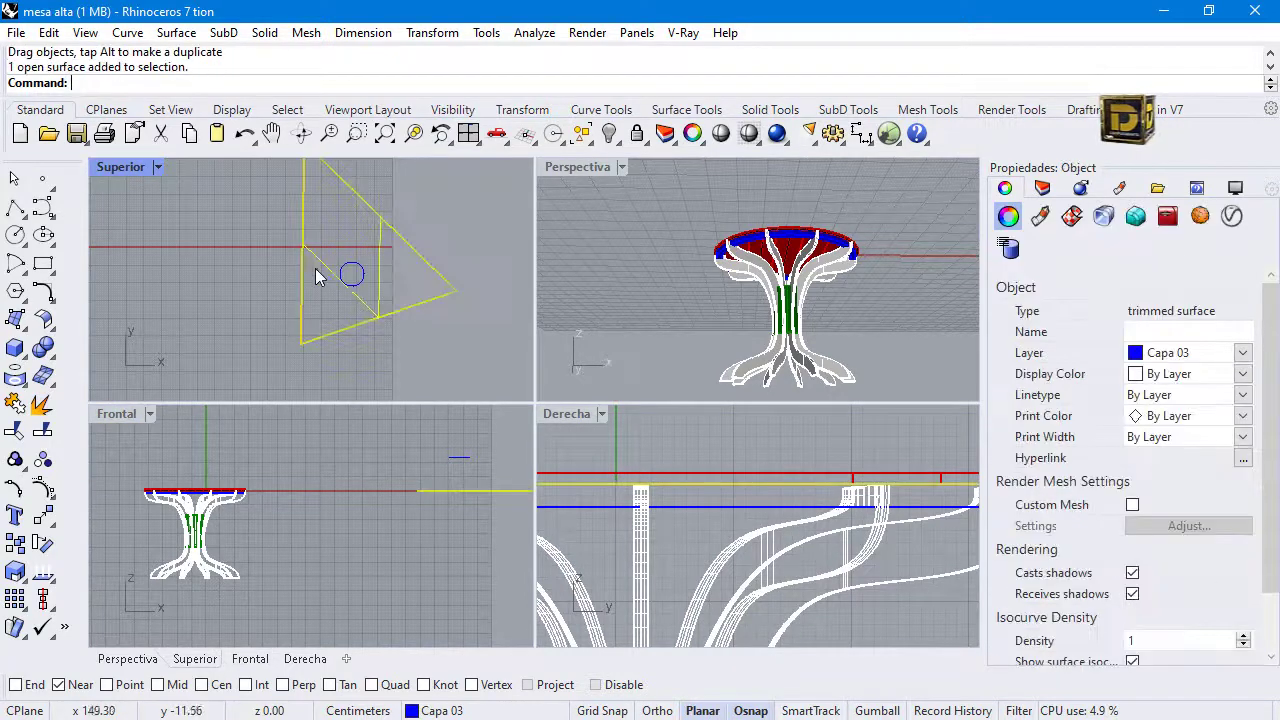
click(50, 430)
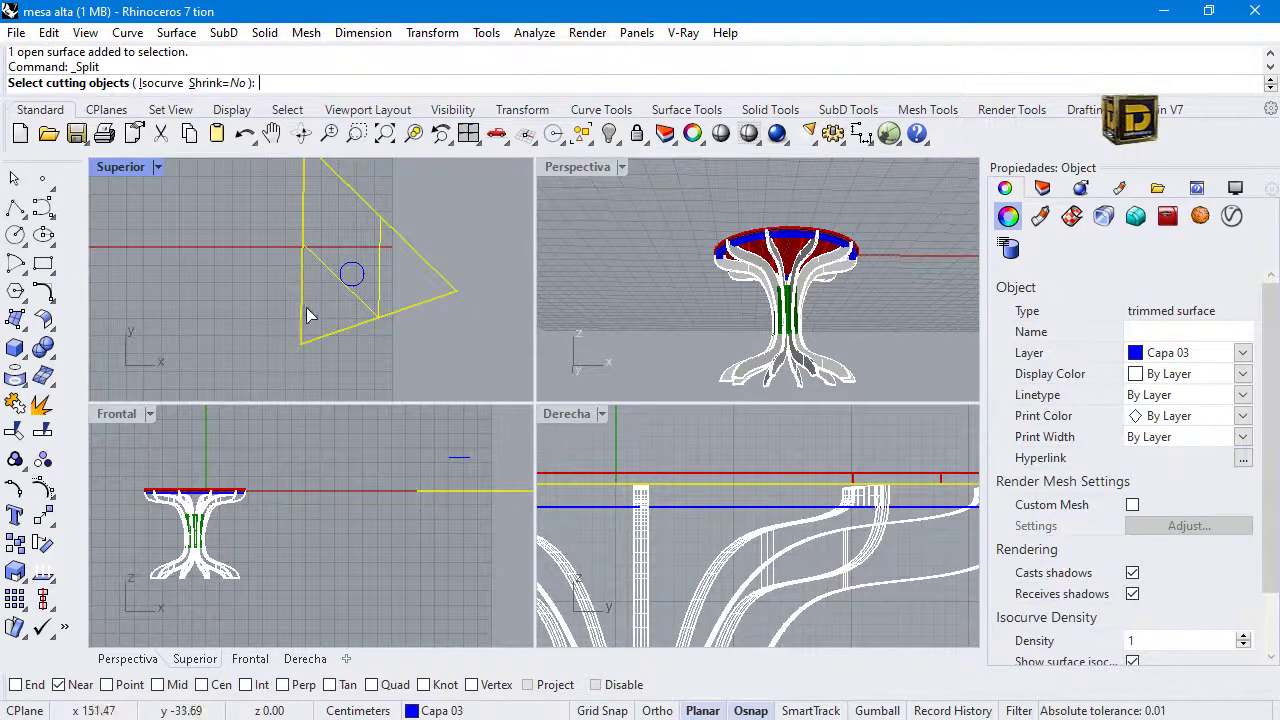
click(364, 286)
key(Return)
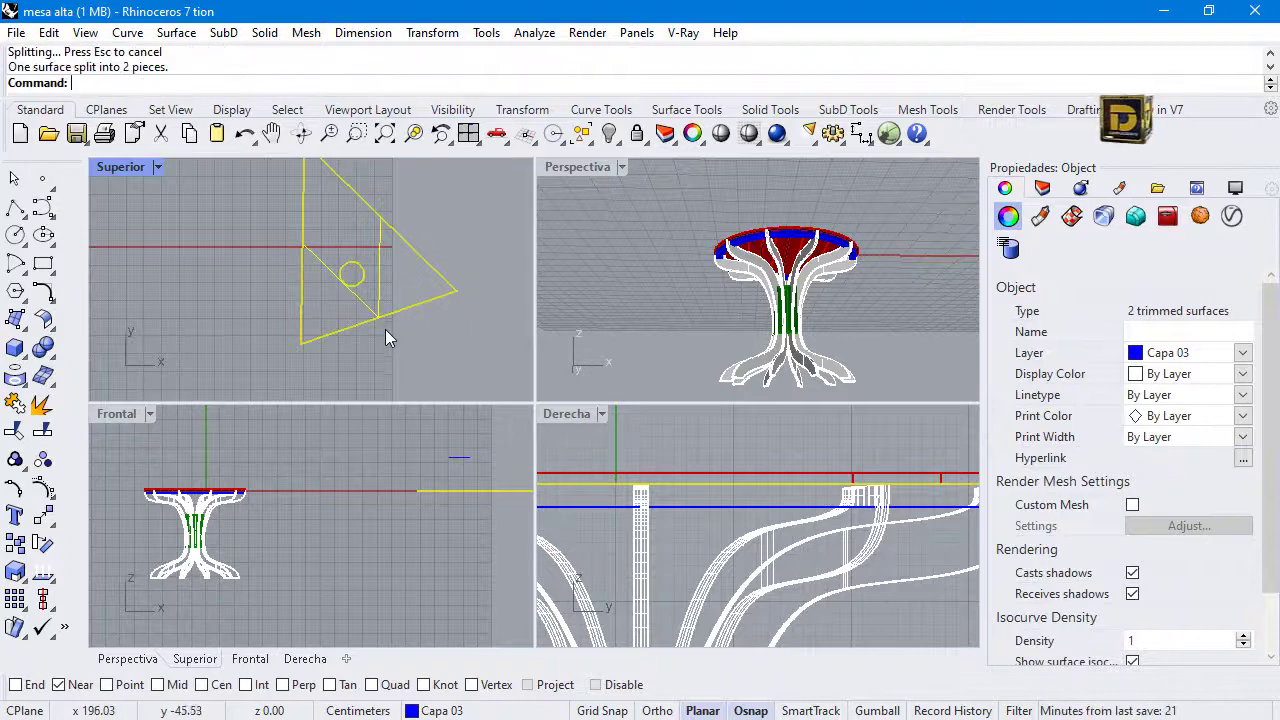
- Move the outer triangular piece away from its circular cut-out and select the small disc surface
click(401, 284)
click(377, 272)
drag(385, 274, 471, 247)
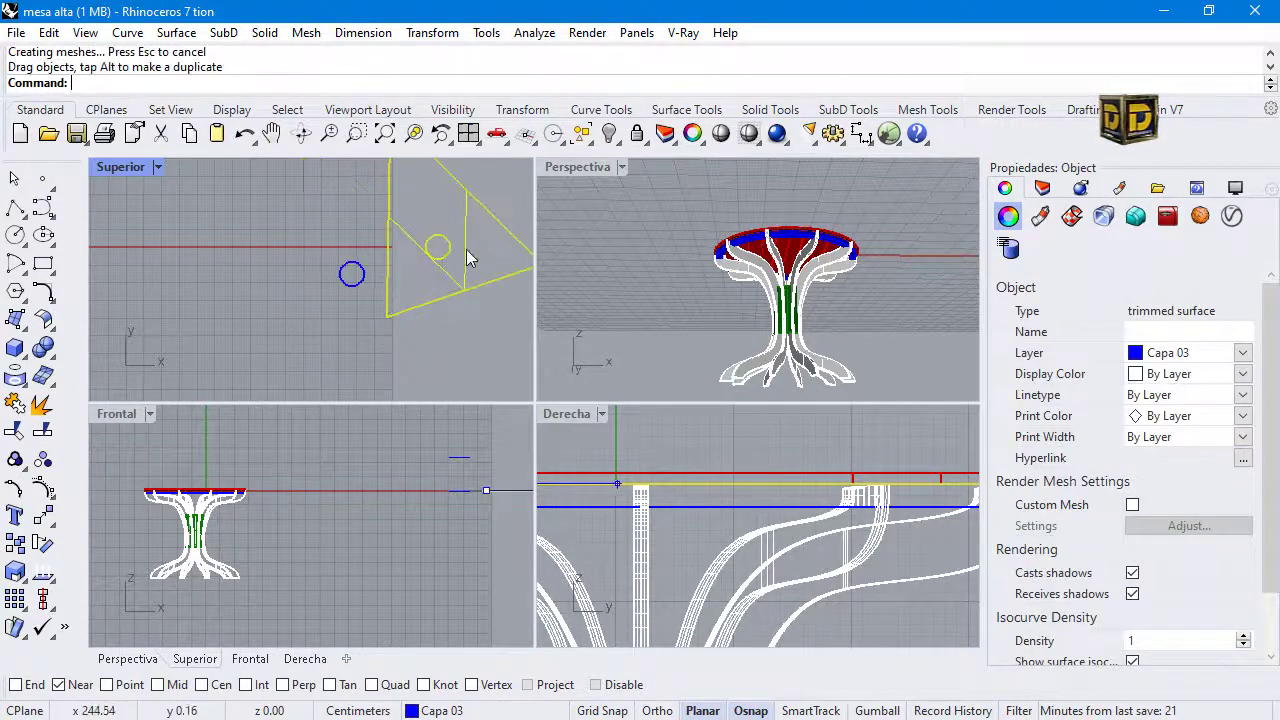
click(366, 283)
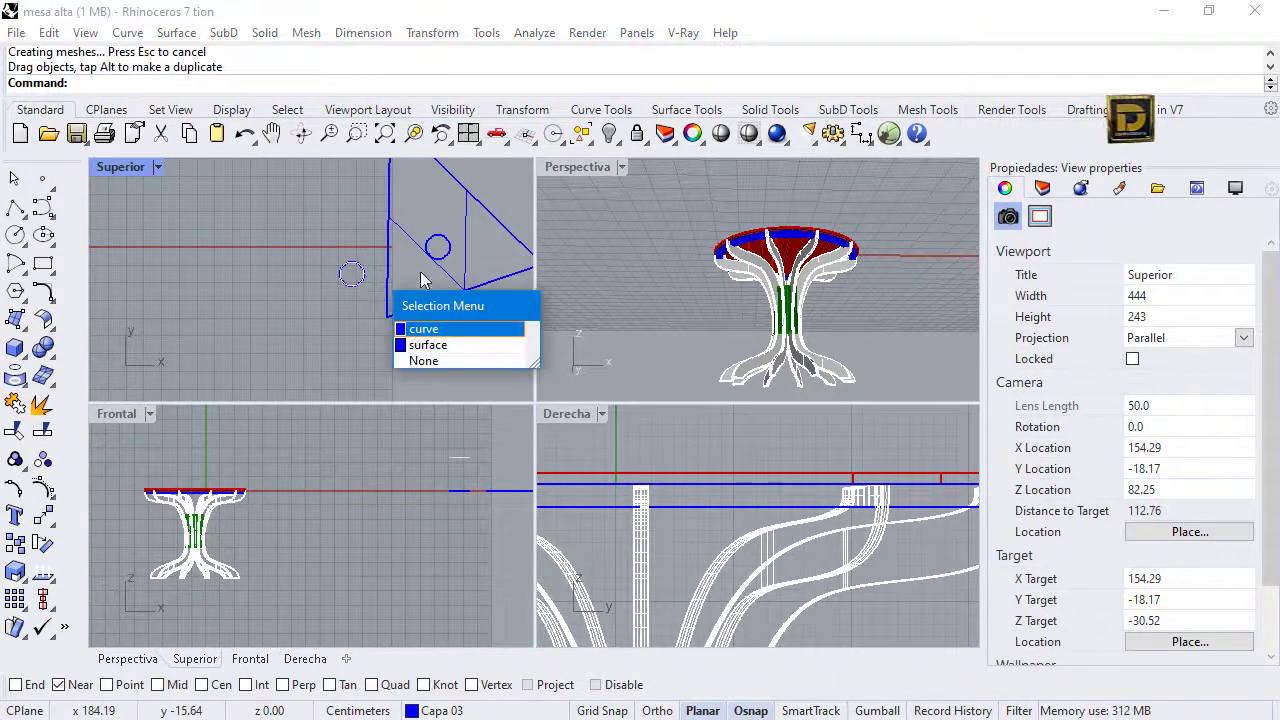
click(428, 344)
- Set the Superior viewport to Shaded display and undo the triangular surface's move and split
click(158, 167)
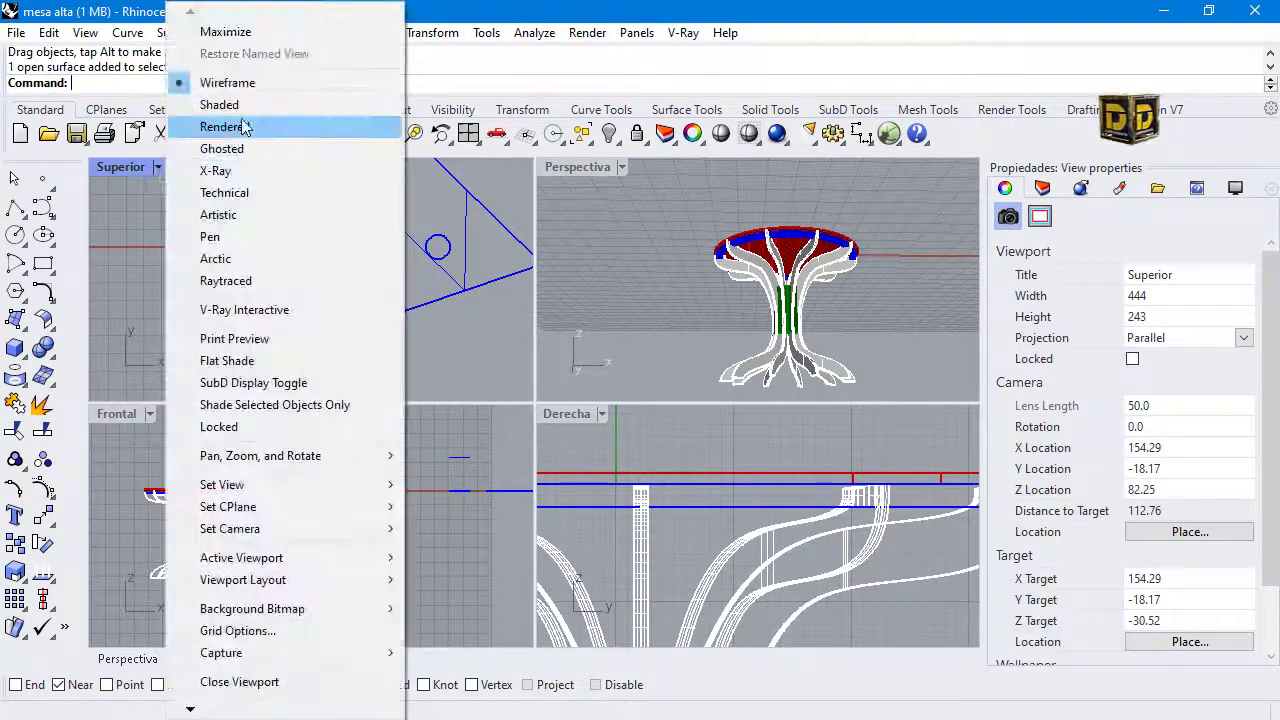
click(220, 100)
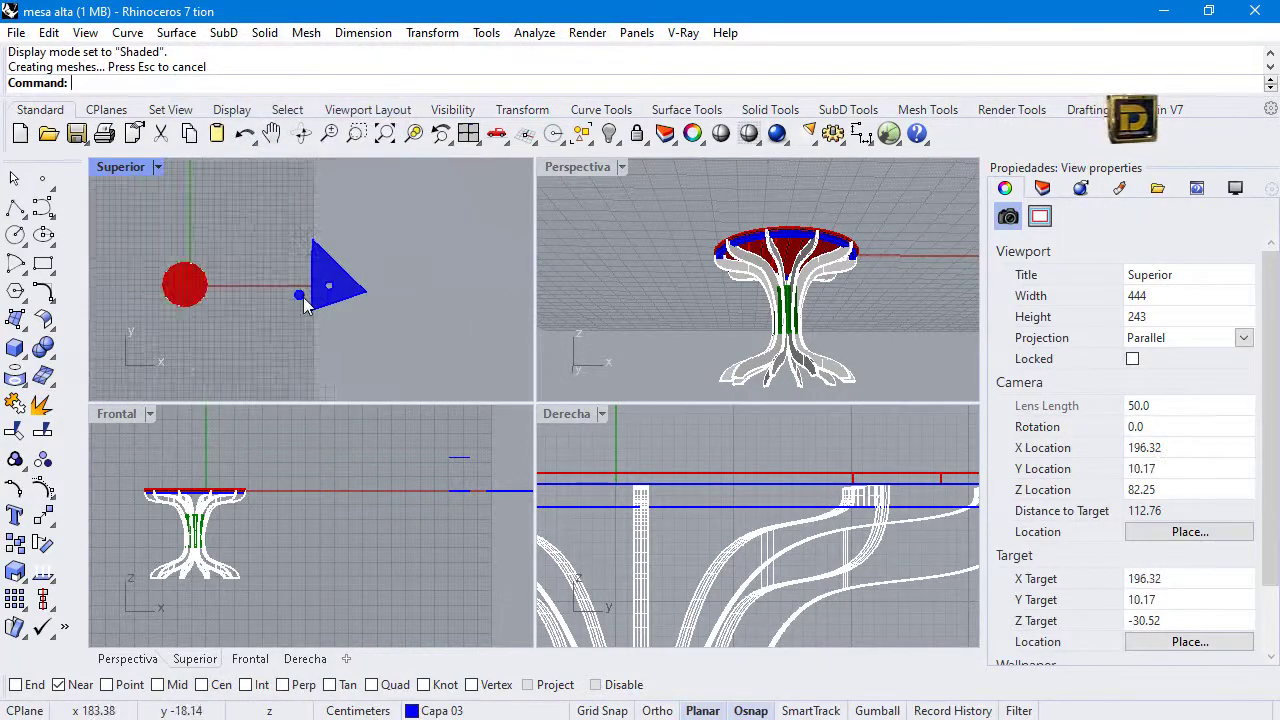
key(ctrl+z)
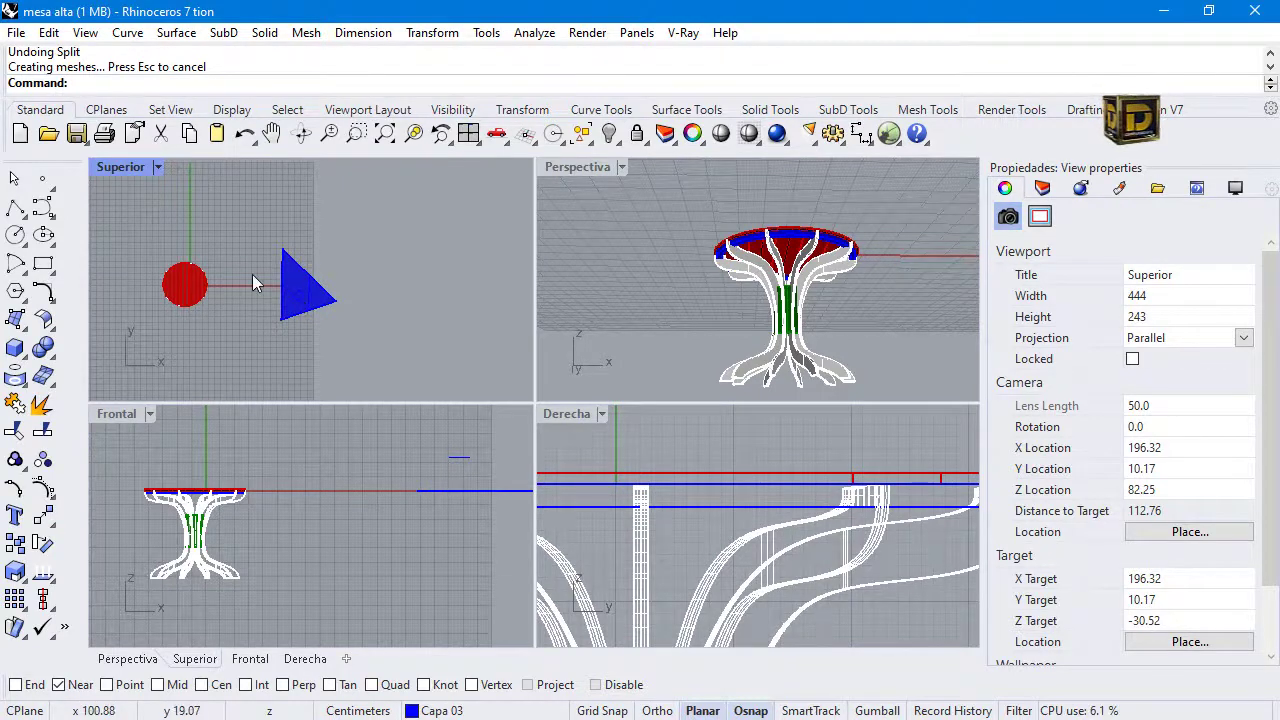
- Move one red plank out of the tabletop to the free area between the table and the triangular surface
scroll(190, 288, up, 5)
click(177, 288)
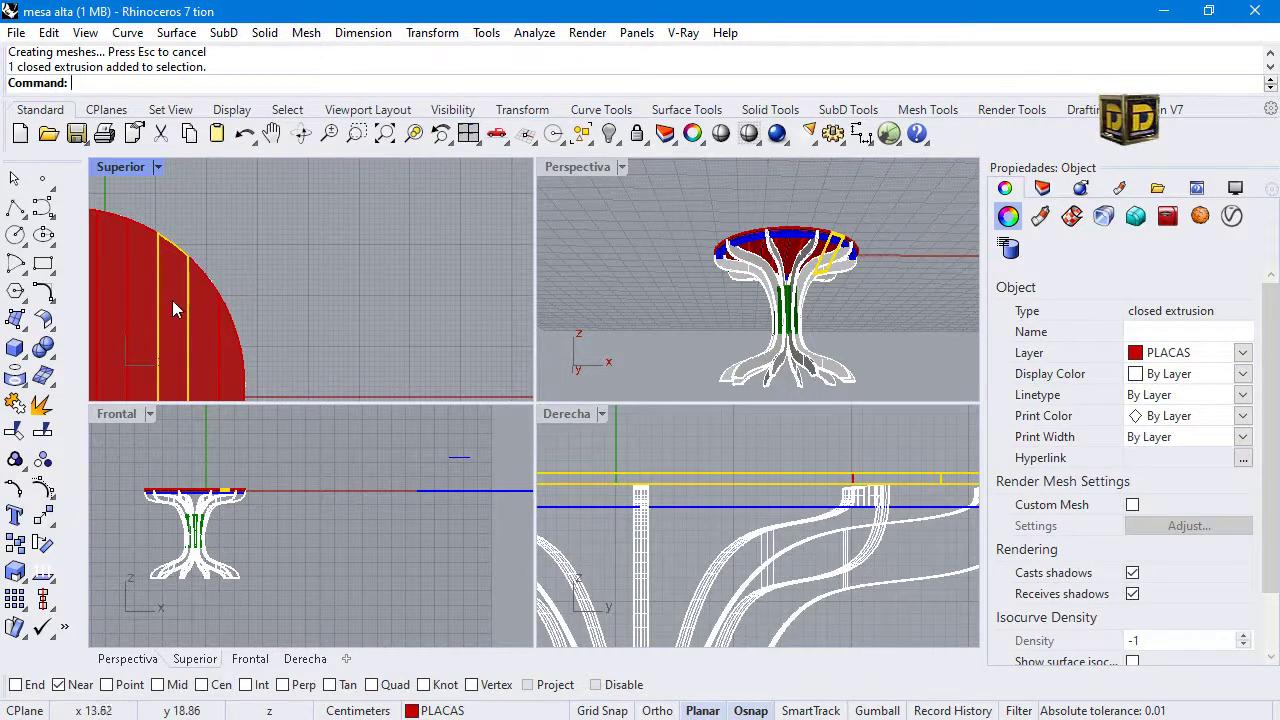
drag(172, 308, 515, 252)
scroll(350, 240, down, 5)
- Draw a single-segment diagonal polyline across the separated plank in the top view
click(15, 206)
click(396, 227)
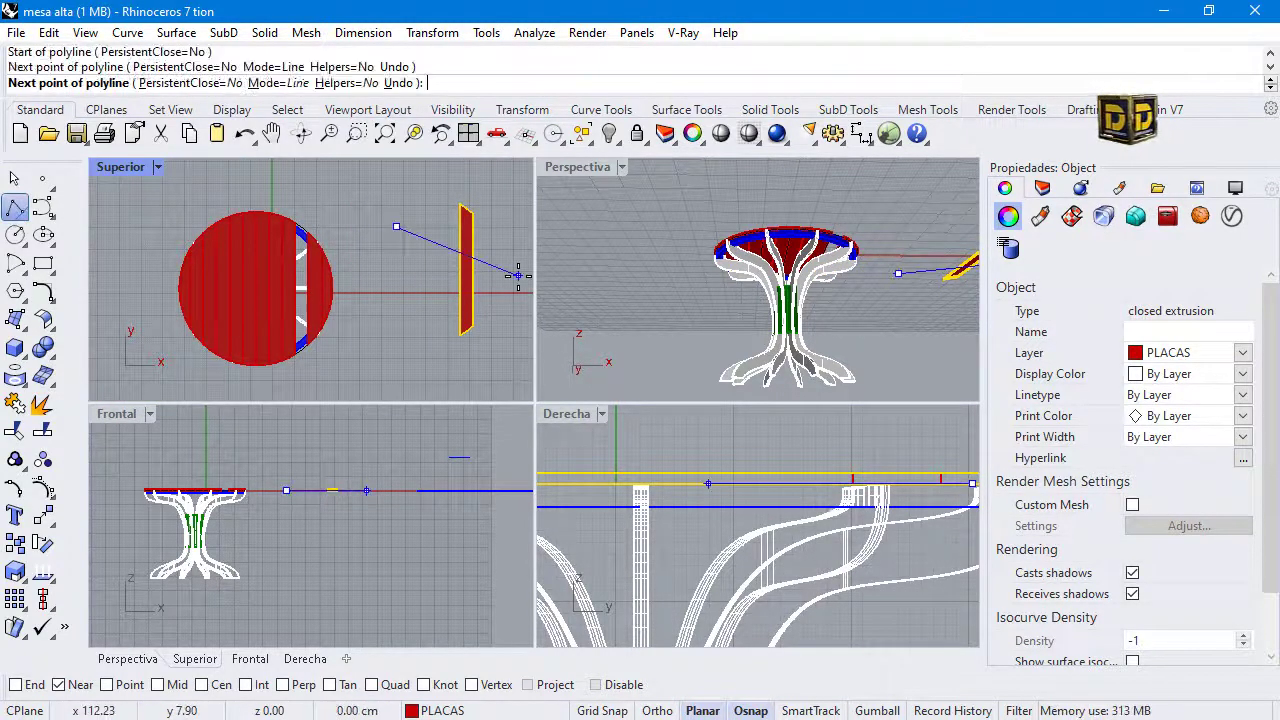
click(518, 275)
key(Return)
key(Escape)
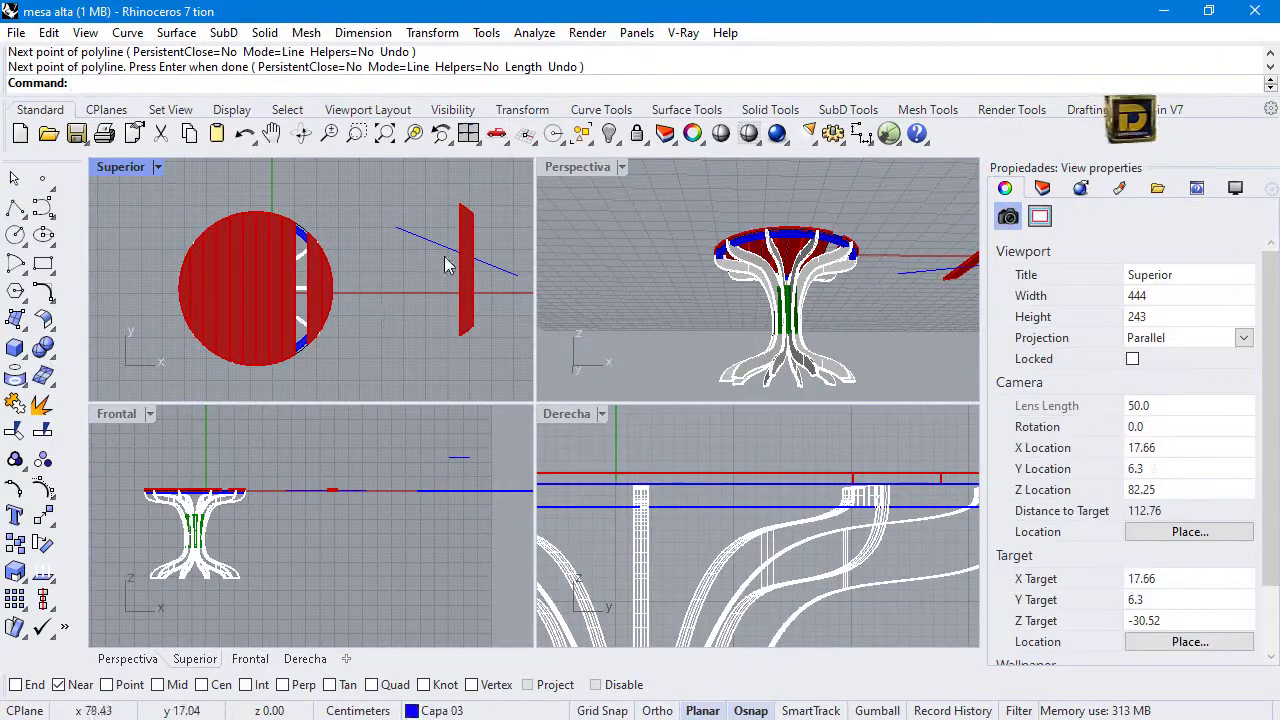
- Split the separated plank using the diagonal line as the cutting object
click(467, 290)
click(42, 430)
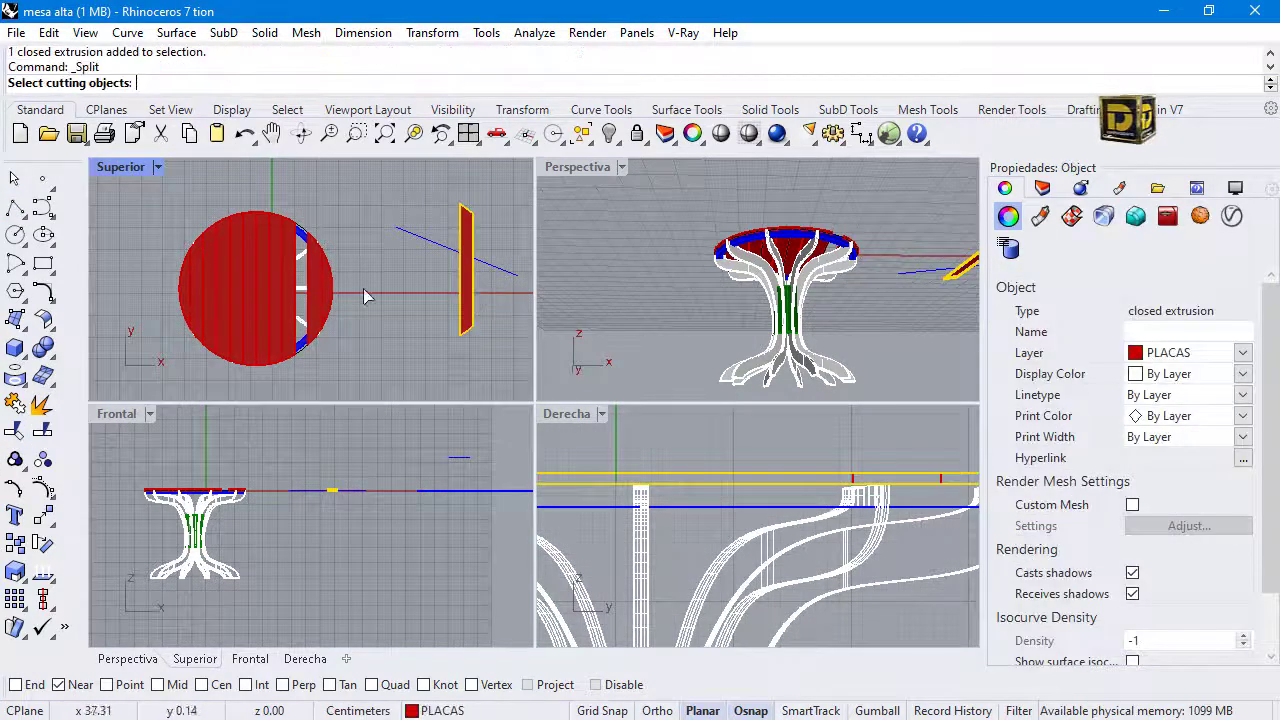
click(418, 236)
key(Return)
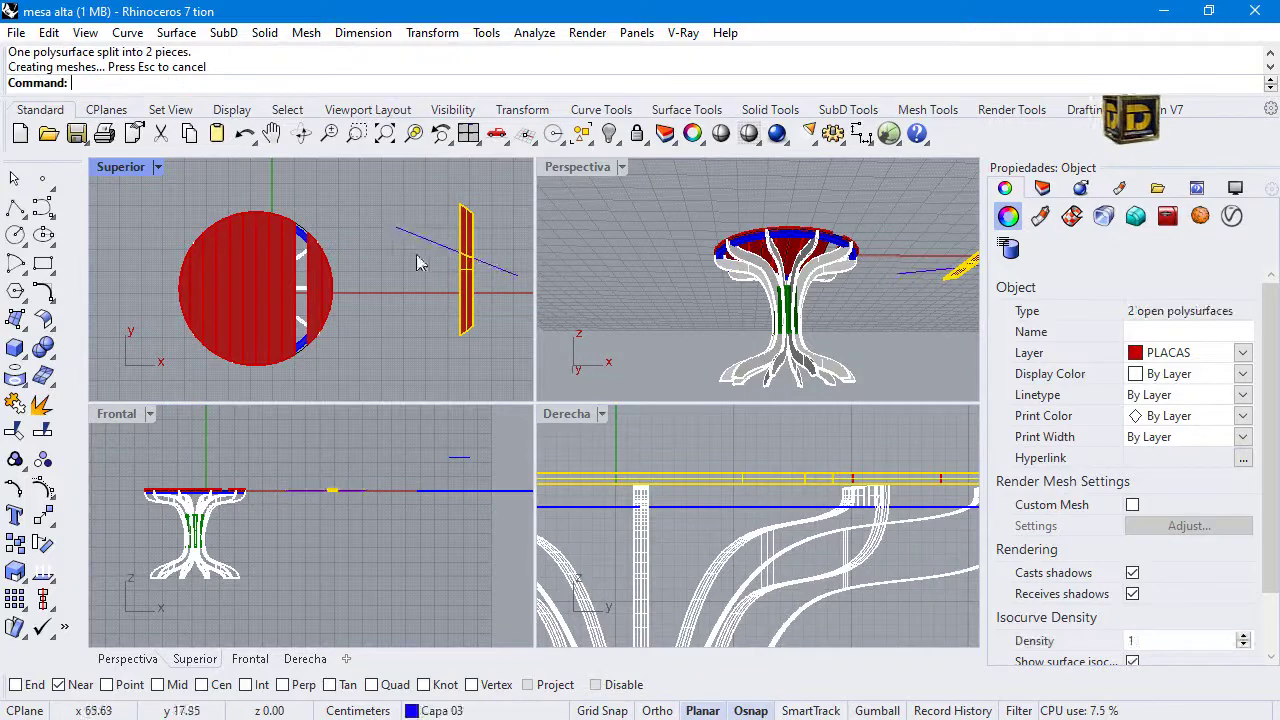
- Delete the lower piece of the split plank and inspect the cut end of the remaining piece in the perspective view
click(470, 300)
right_drag(720, 300, 800, 282)
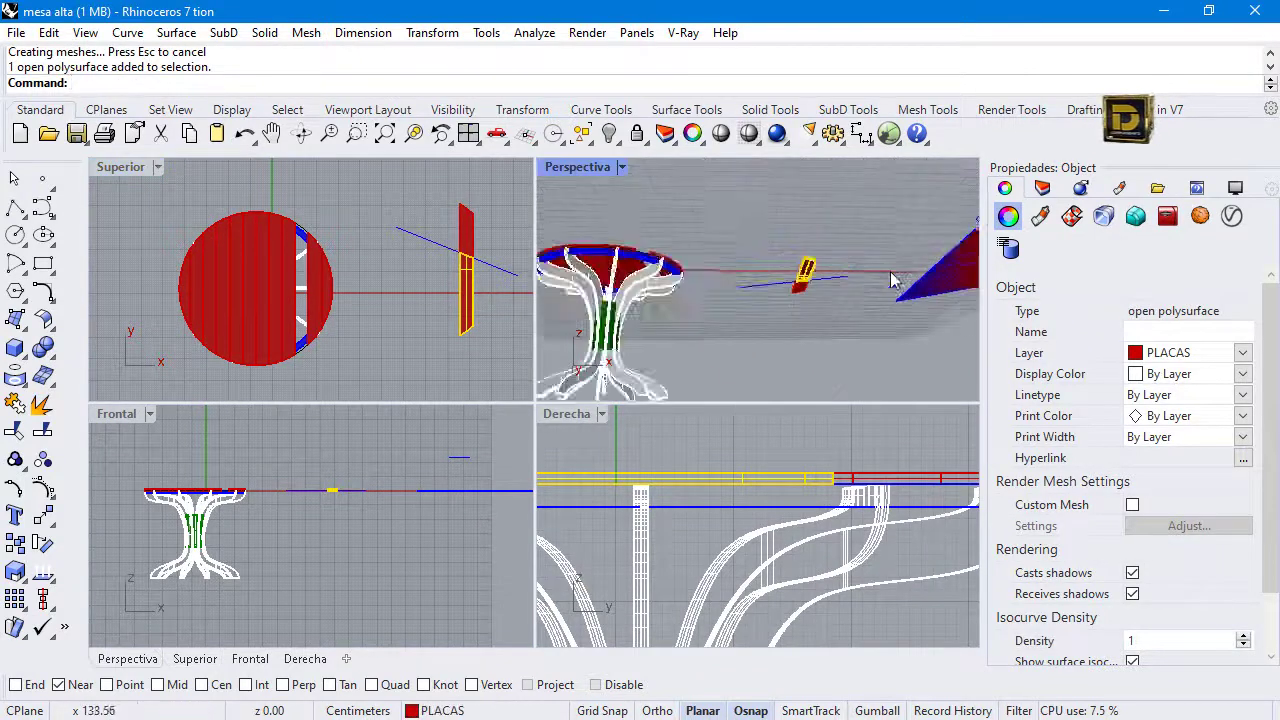
scroll(805, 280, up, 3)
key(Delete)
scroll(802, 295, up, 3)
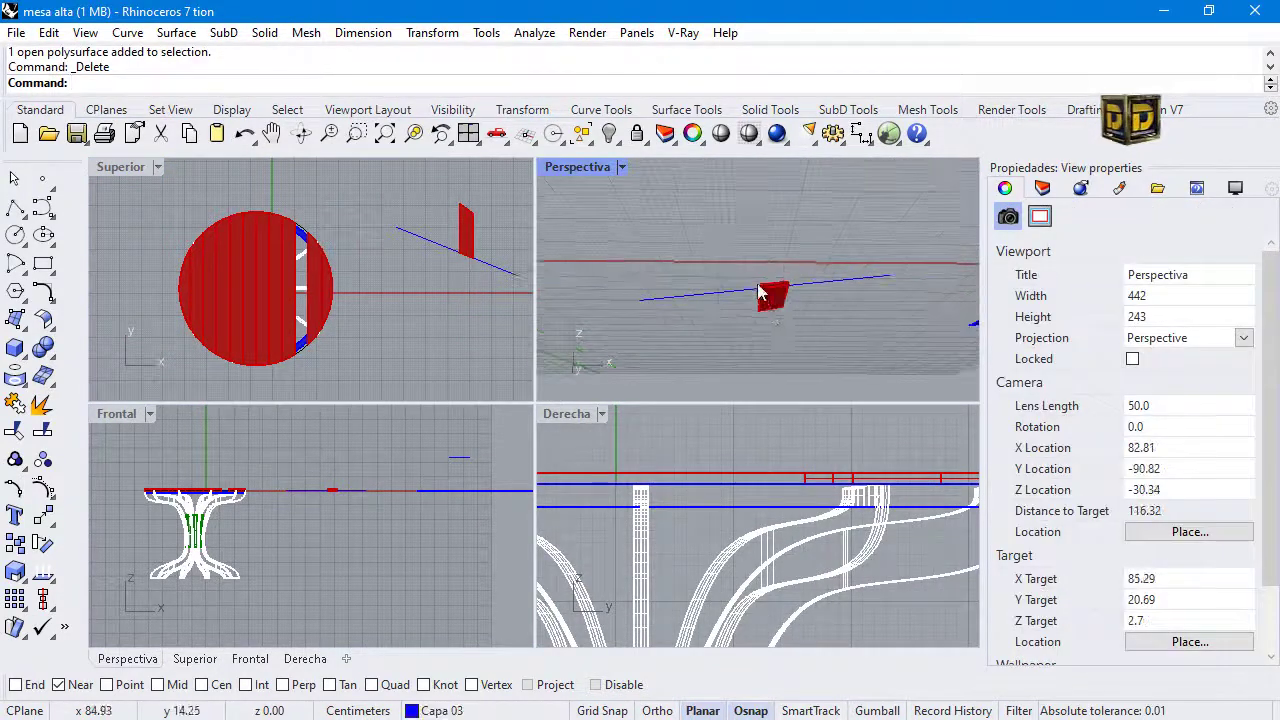
right_drag(800, 320, 735, 250)
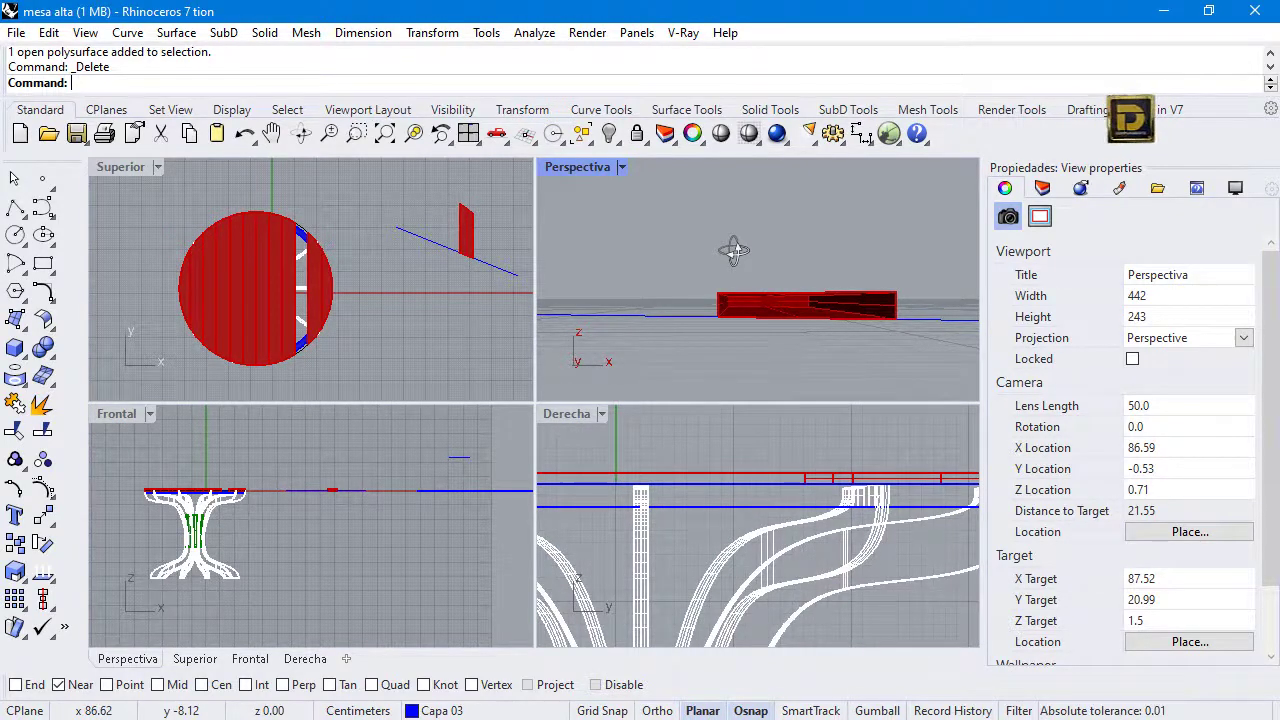
scroll(828, 321, up, 5)
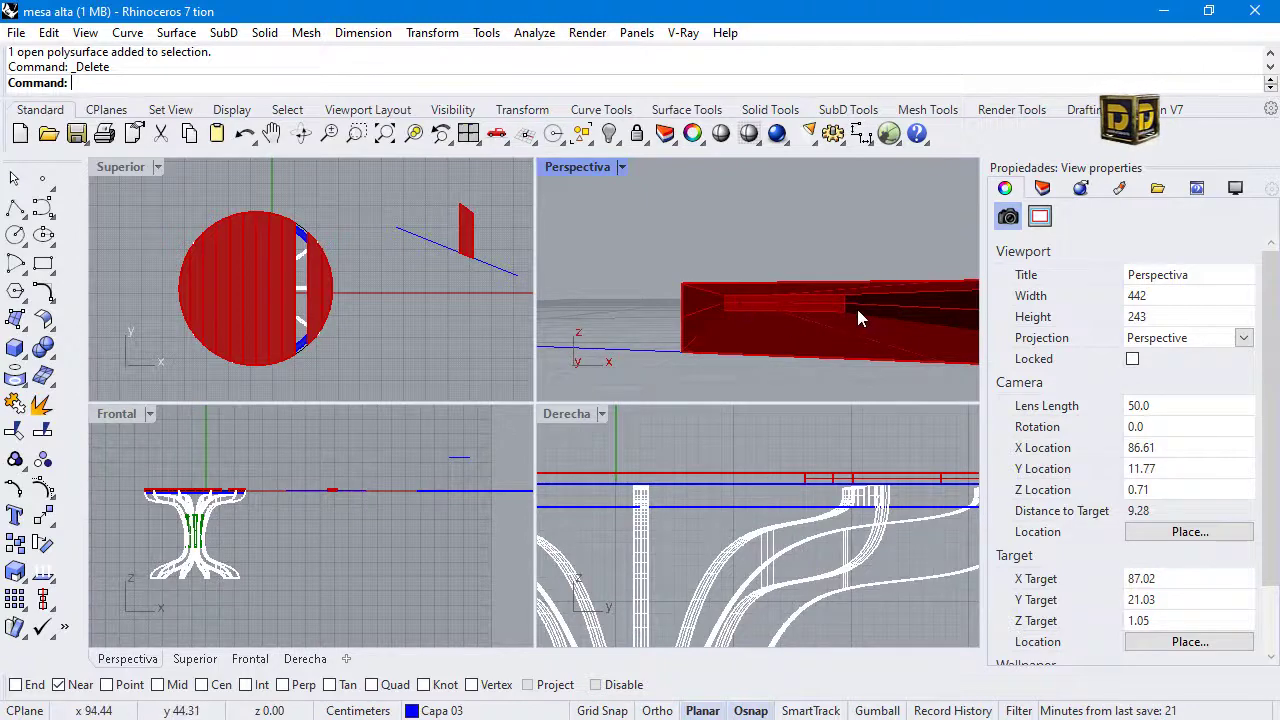
scroll(857, 317, down, 8)
- Undo the piece's deletion and the plank split, and delete the whole separated plank
key(ctrl+z)
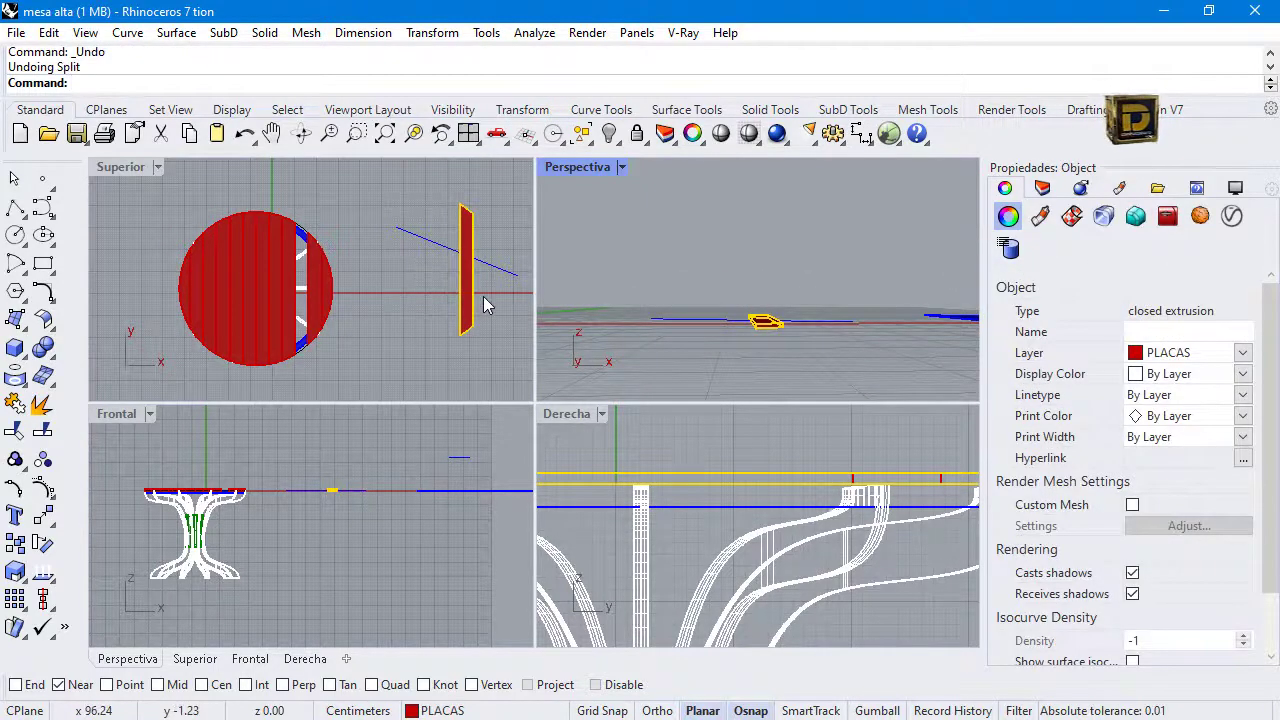
key(Delete)
- Place two point objects on the diagonal line with the Near snap, one toward each end, keeping the line selected
click(442, 248)
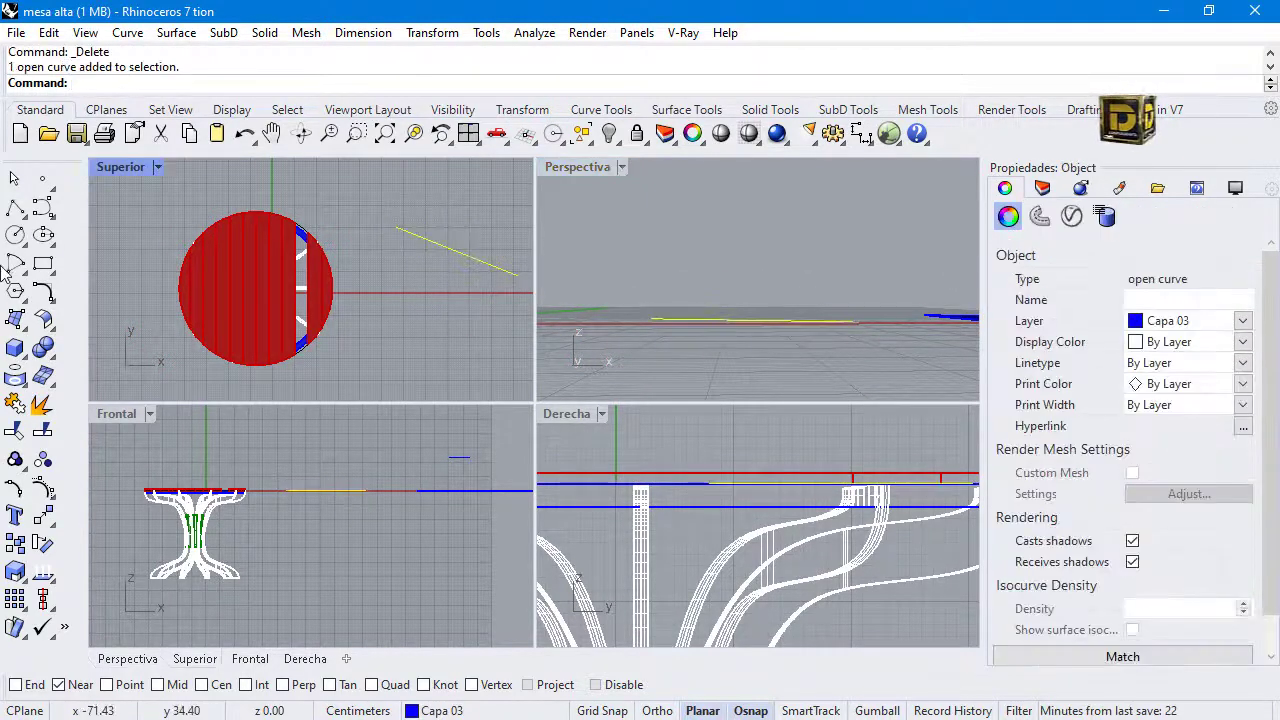
click(42, 178)
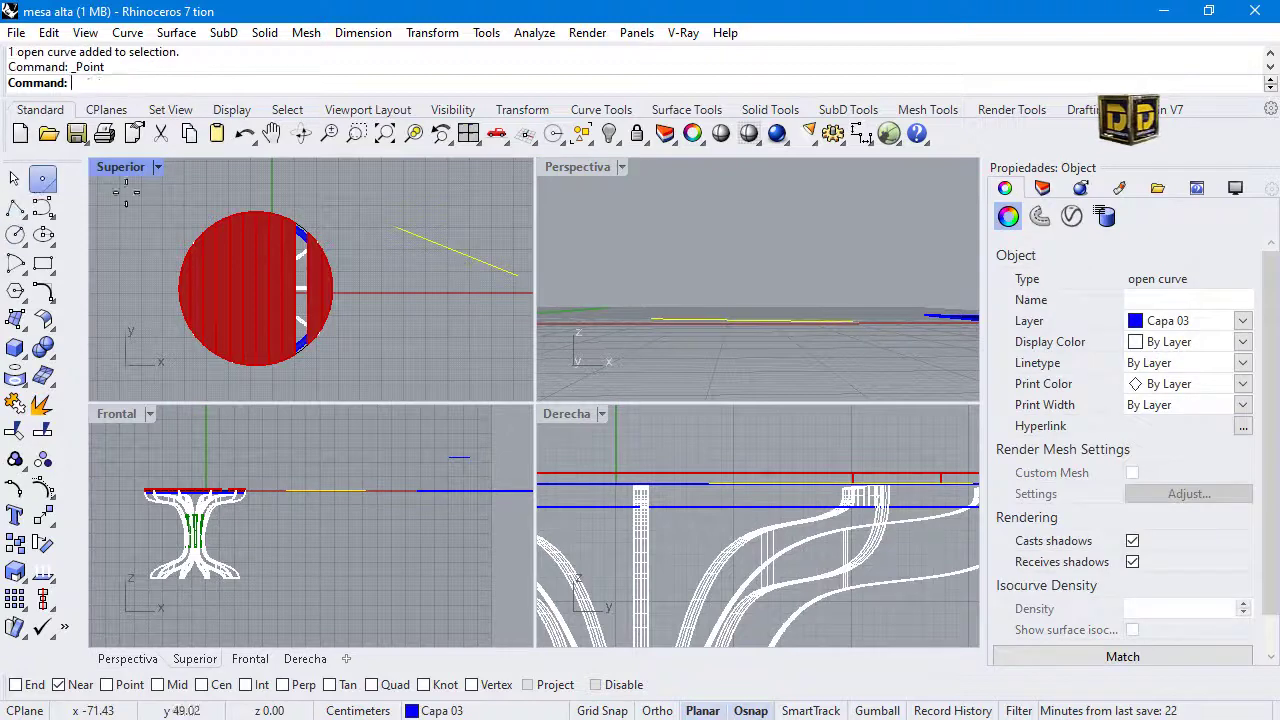
click(432, 242)
key(Return)
click(494, 266)
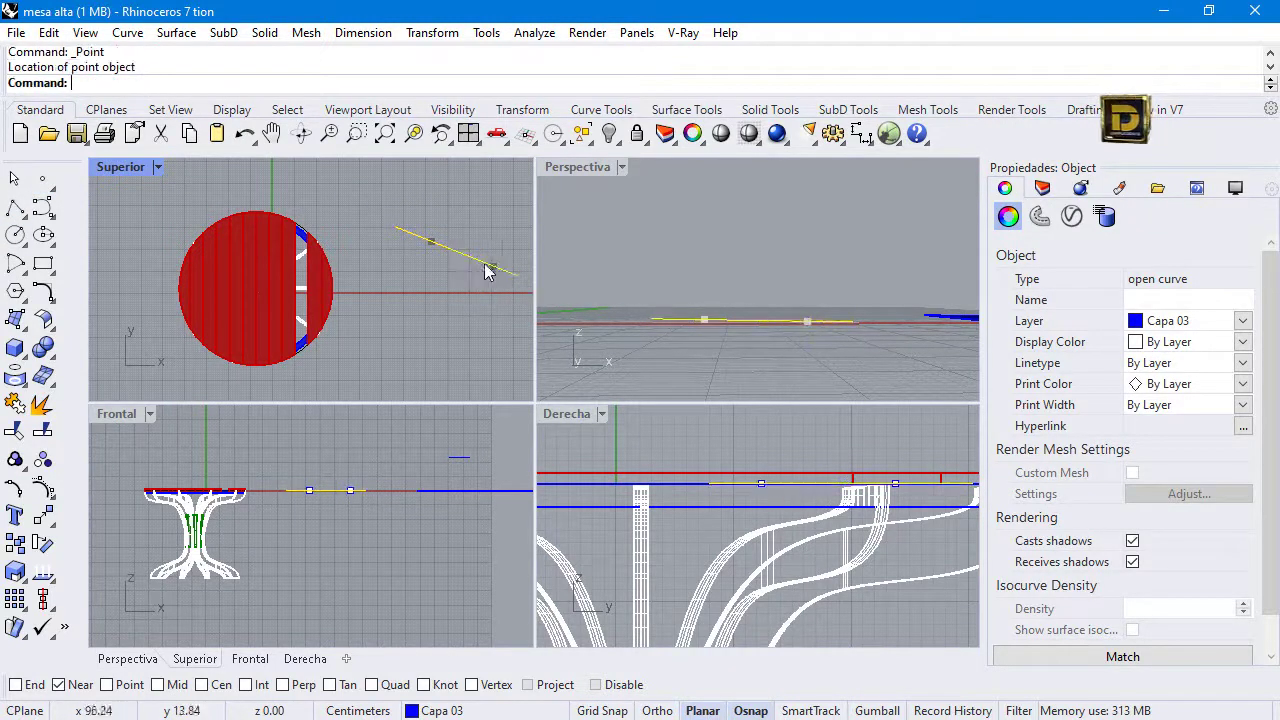
key(Return)
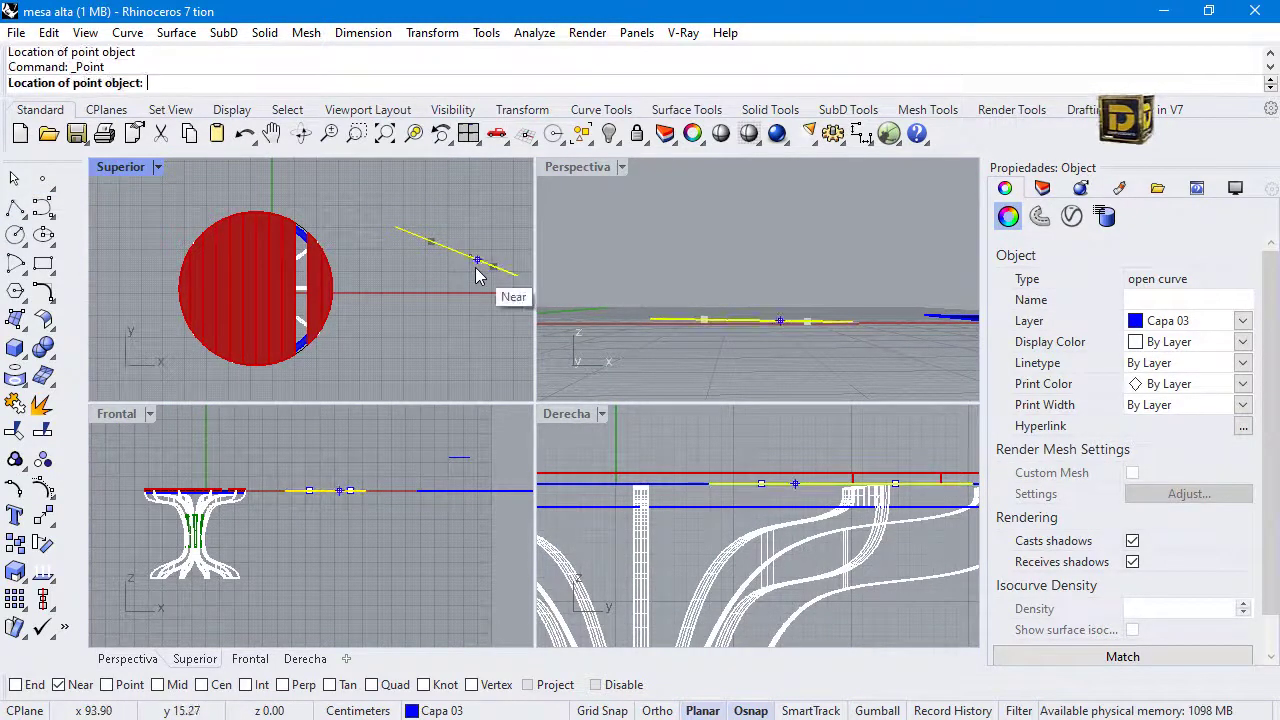
click(14, 178)
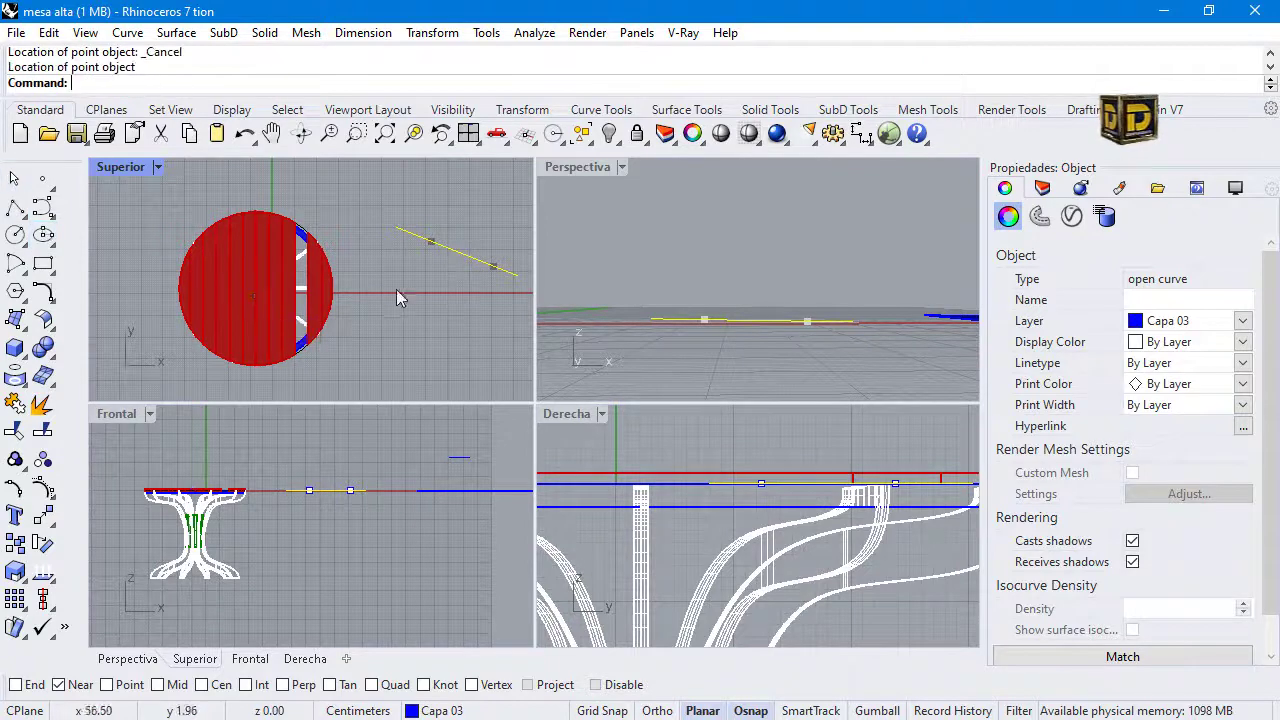
- Split the diagonal line at its two point objects and move the middle piece down below the line
click(43, 430)
drag(418, 222, 503, 281)
click(466, 258)
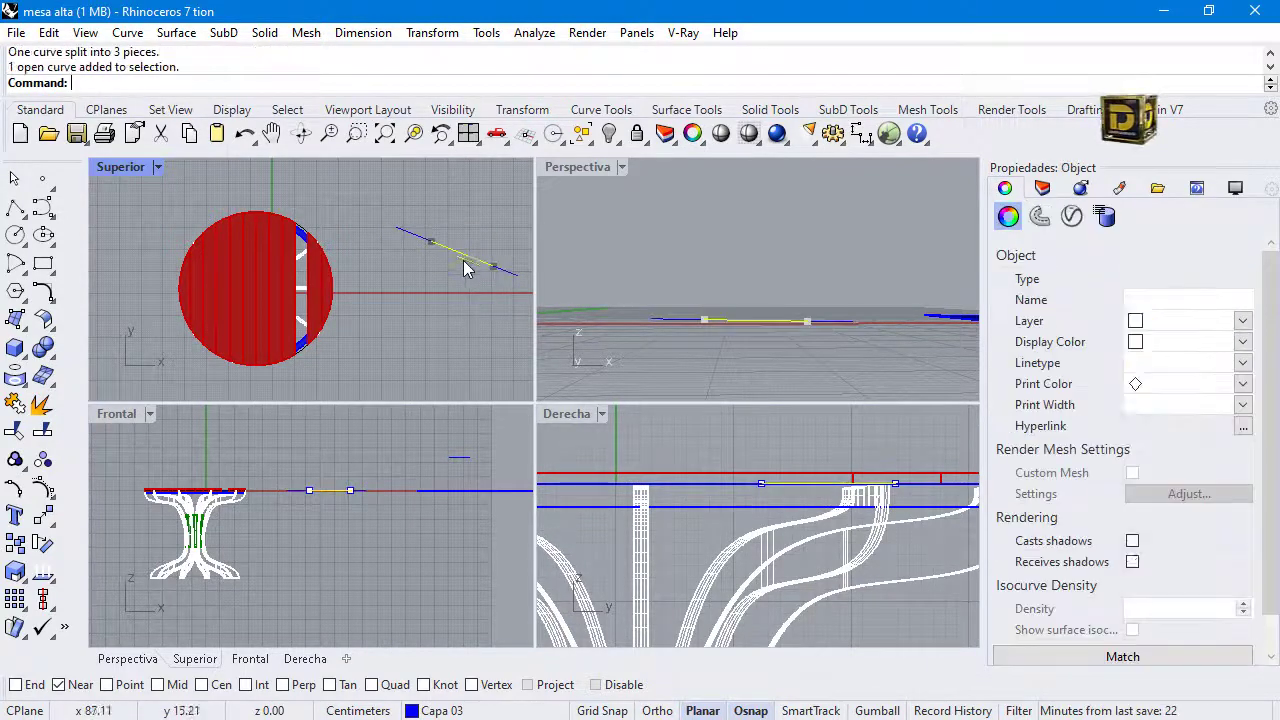
drag(466, 258, 450, 298)
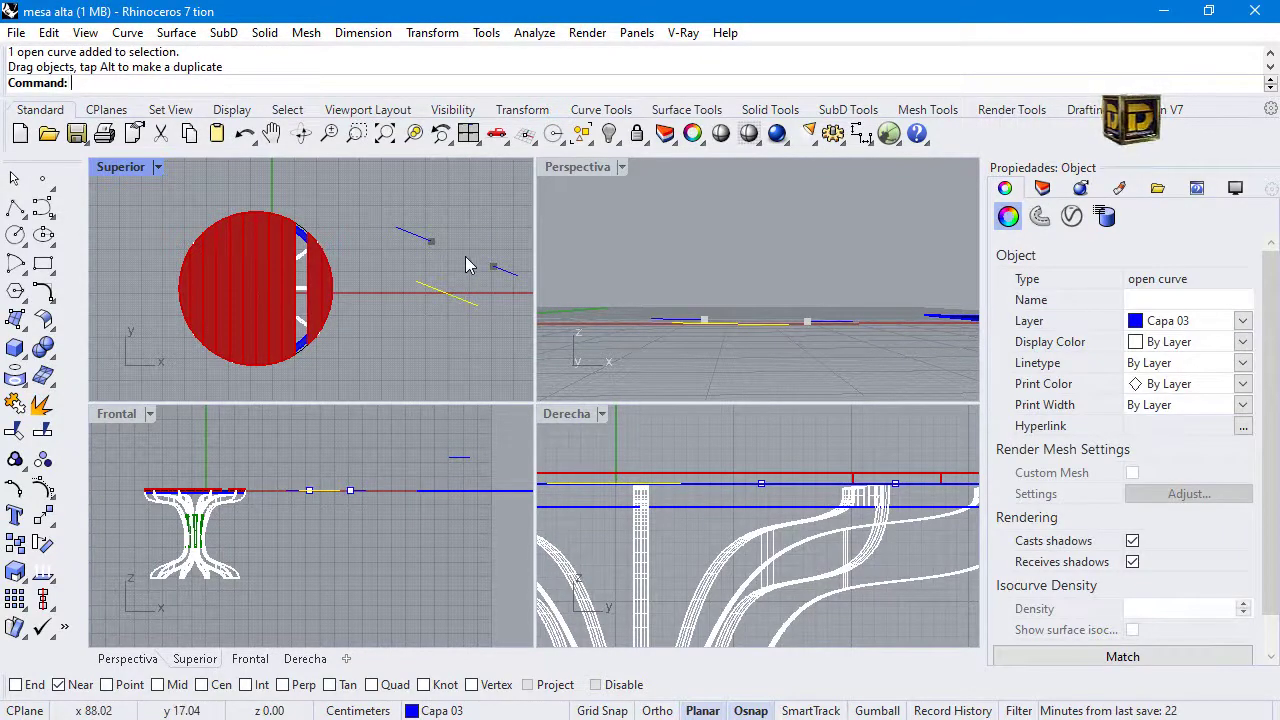